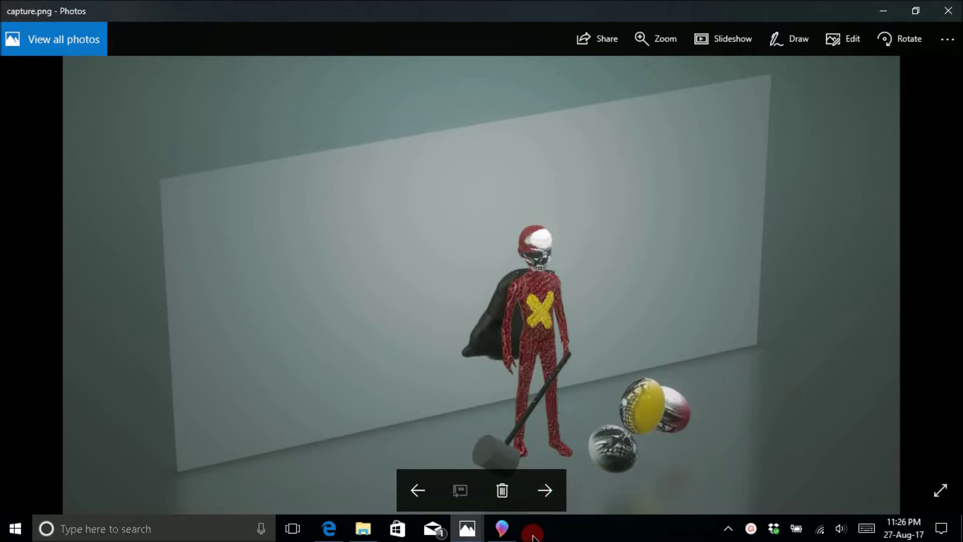
- Bring the blank Paint 3D canvas forward after reviewing capture.png in Photos
left_click(501, 531)
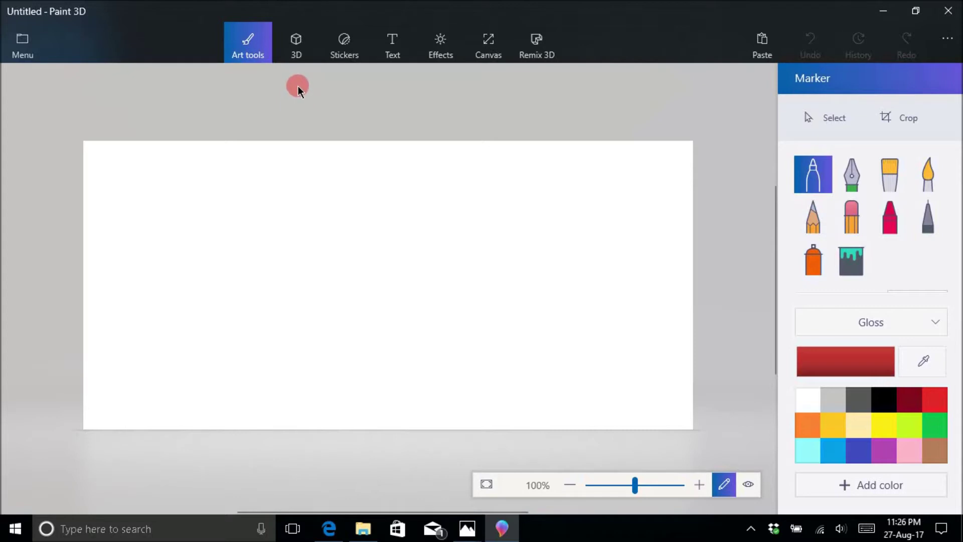
- Browse the 3D models and objects, after a glance at Stickers, and choose the Man model
left_click(296, 53)
left_click(334, 53)
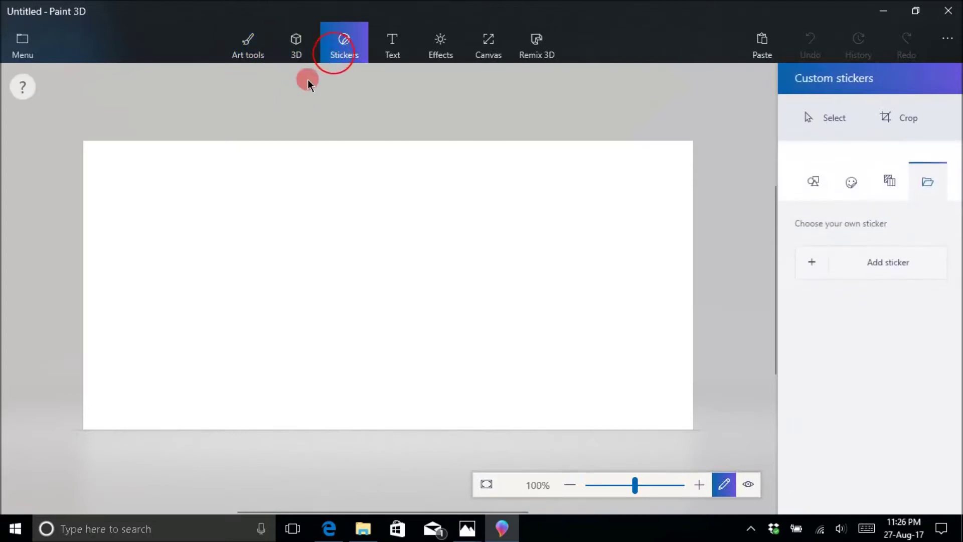
left_click(296, 56)
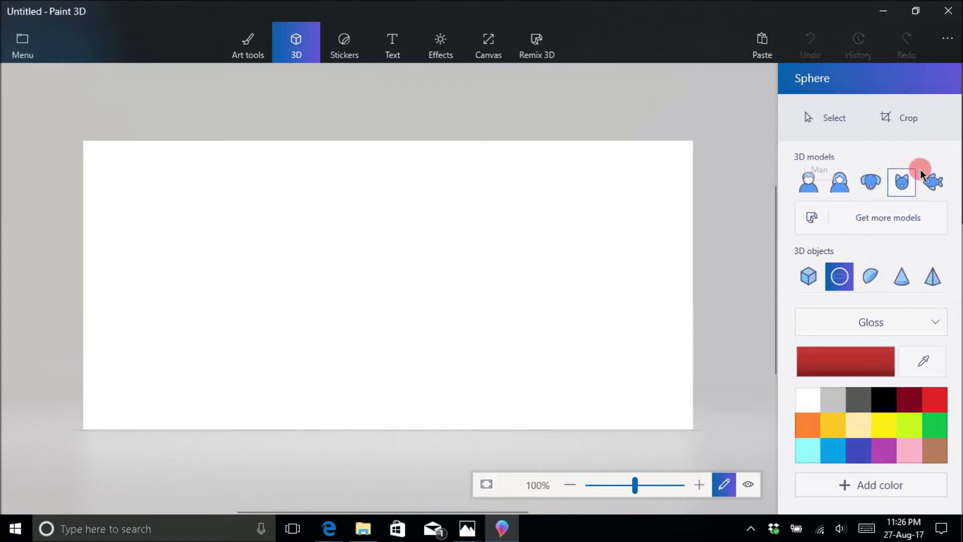
left_click_drag(957, 158, 958, 234)
scroll(957, 235, "up", 2)
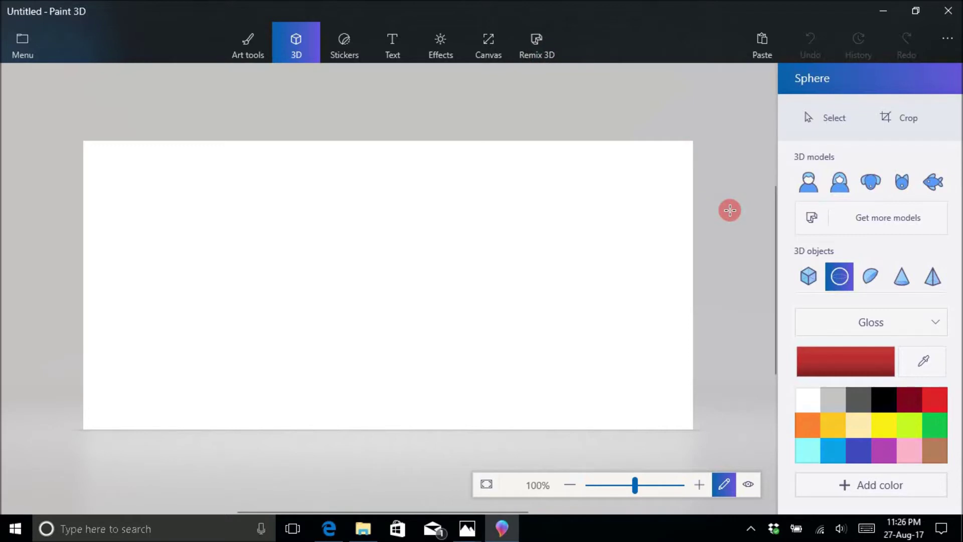
left_click(808, 182)
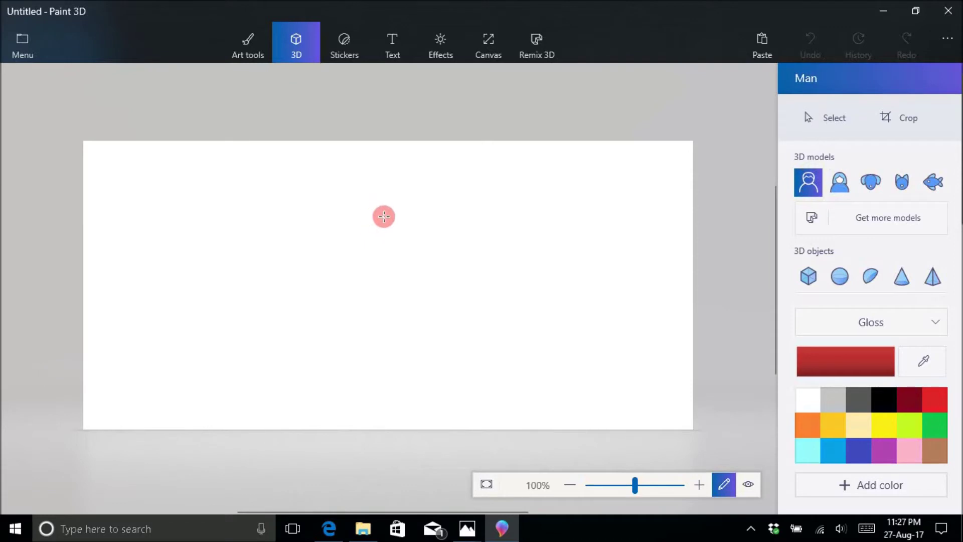
- Place the Man model at full height in the middle of the canvas
left_click(385, 214)
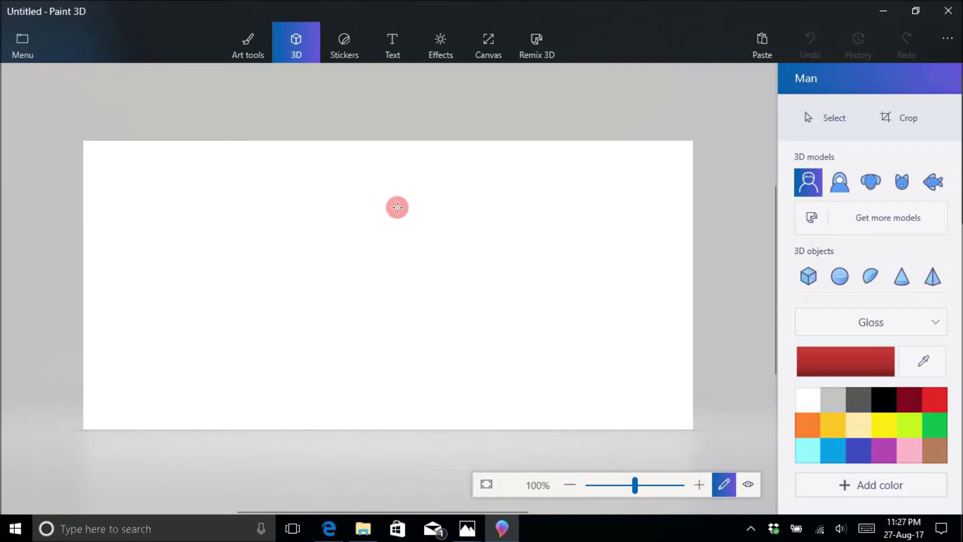
left_click(811, 188)
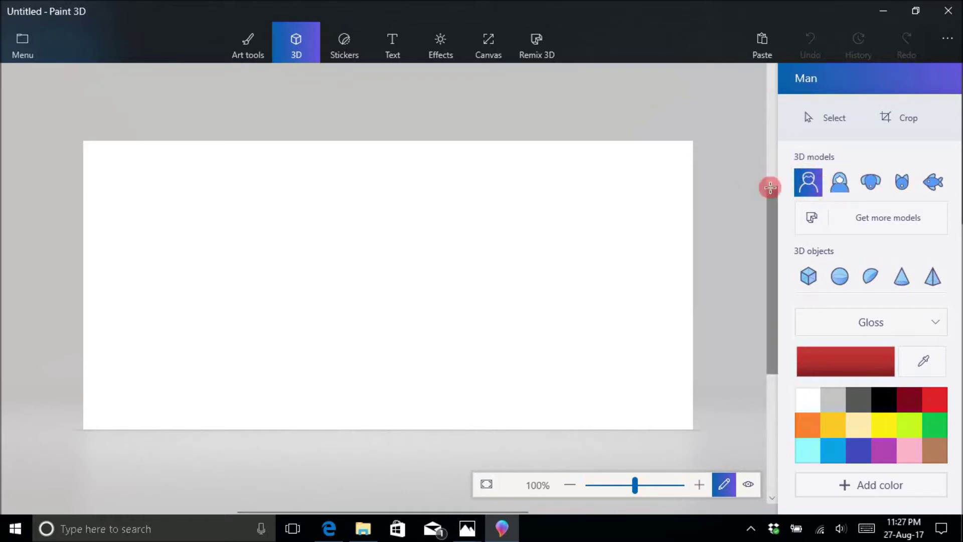
left_click_drag(373, 203, 474, 396)
left_click_drag(399, 291, 400, 279)
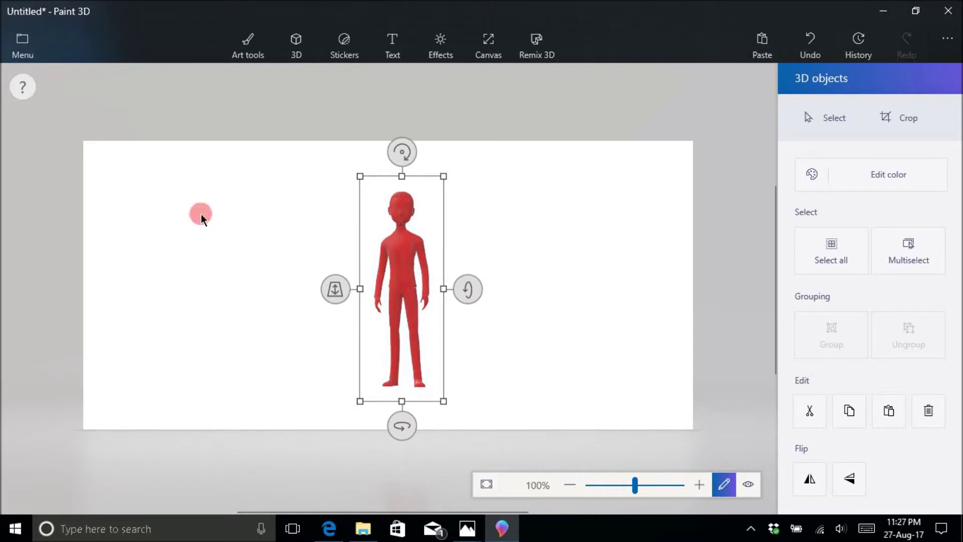
- Rotate the man upright and facing forward, then push him deeper into the scene
mouse_move(401, 152)
left_mouse_down()
mouse_move(458, 164)
mouse_move(529, 236)
mouse_move(388, 163)
mouse_move(402, 159)
left_mouse_up()
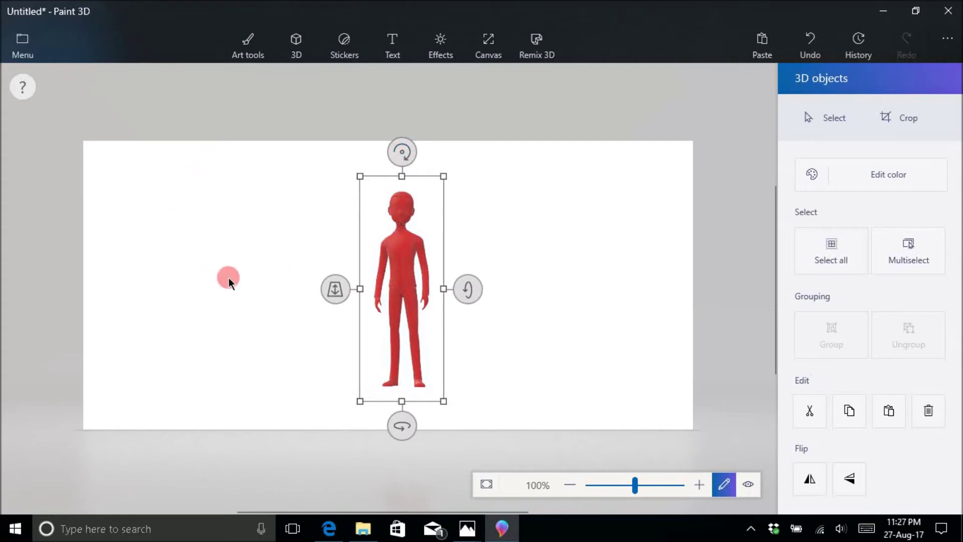
mouse_move(467, 290)
left_mouse_down()
mouse_move(466, 203)
mouse_move(467, 359)
mouse_move(468, 254)
mouse_move(481, 292)
left_mouse_up()
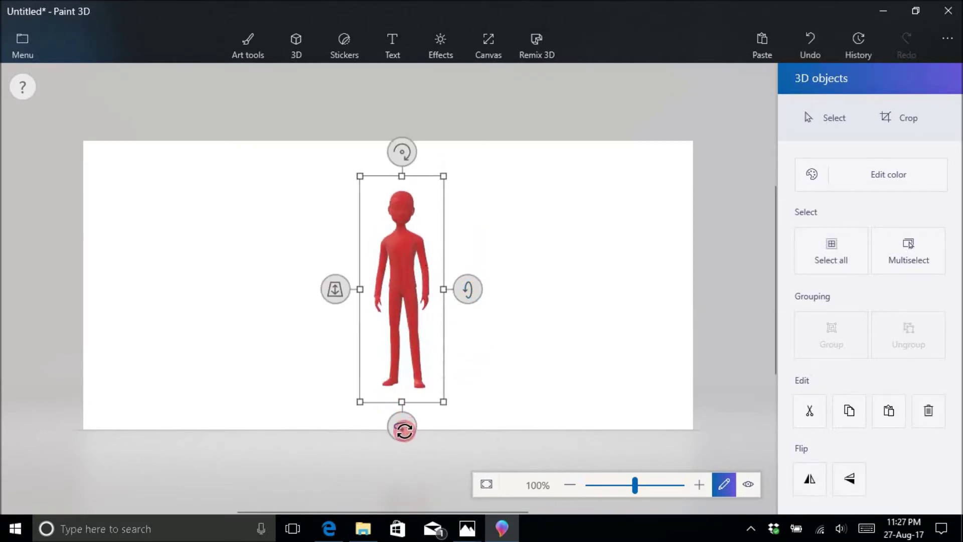
mouse_move(409, 428)
left_mouse_down()
mouse_move(443, 439)
mouse_move(462, 428)
mouse_move(389, 431)
mouse_move(437, 448)
mouse_move(400, 433)
left_mouse_up()
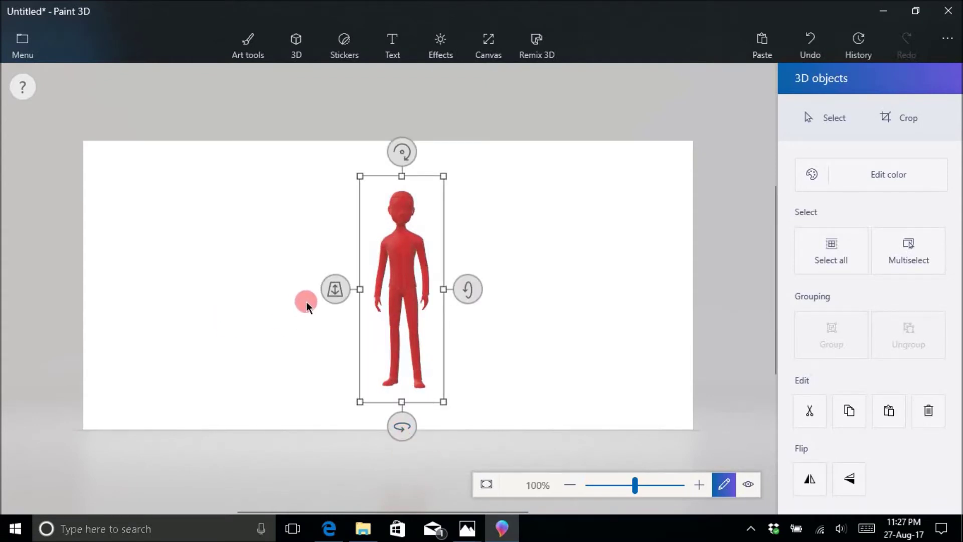
mouse_move(335, 289)
left_mouse_down()
mouse_move(333, 357)
mouse_move(333, 274)
mouse_move(337, 325)
mouse_move(338, 278)
mouse_move(341, 298)
left_mouse_up()
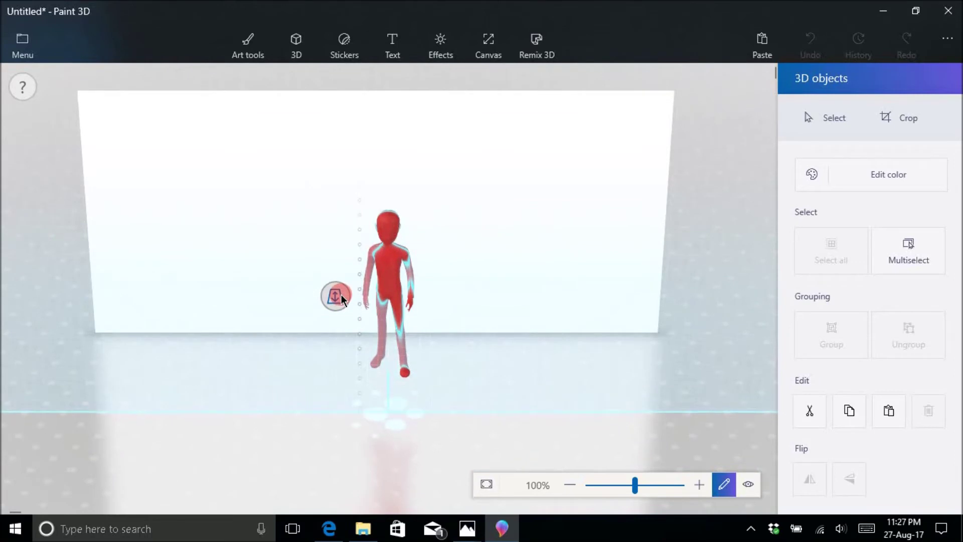
left_click_drag(341, 294, 341, 294)
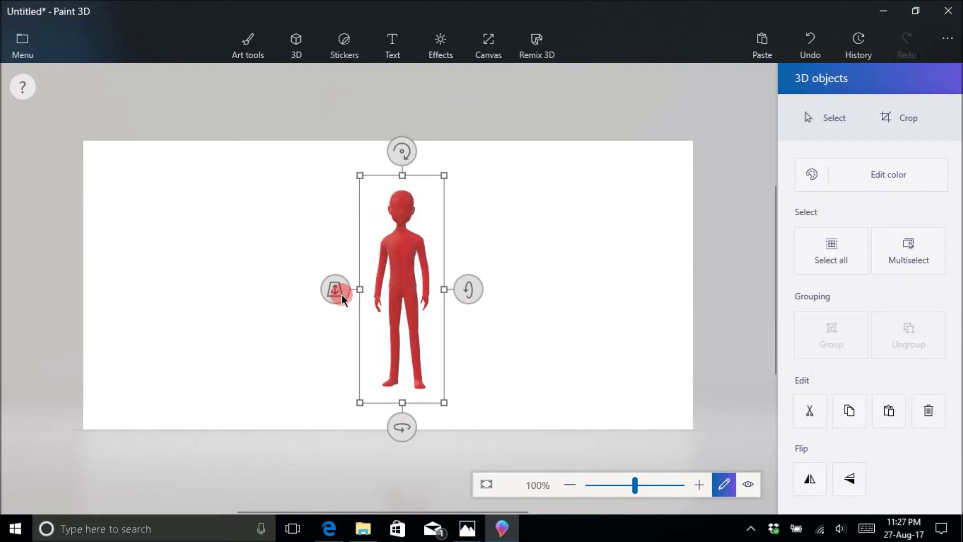
- Deselect the man and browse Shapes, Stickers and Textures, ending on Custom stickers
left_click(220, 233)
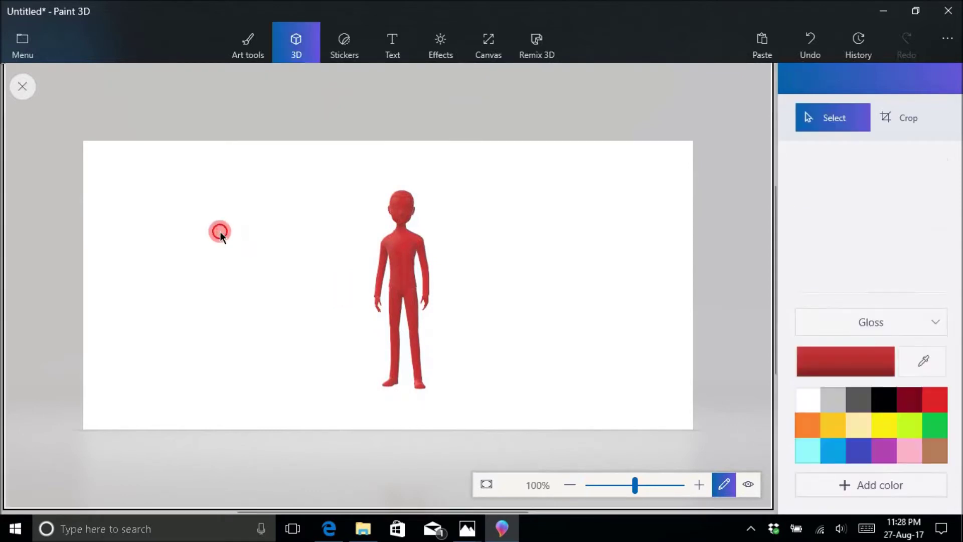
left_click(340, 55)
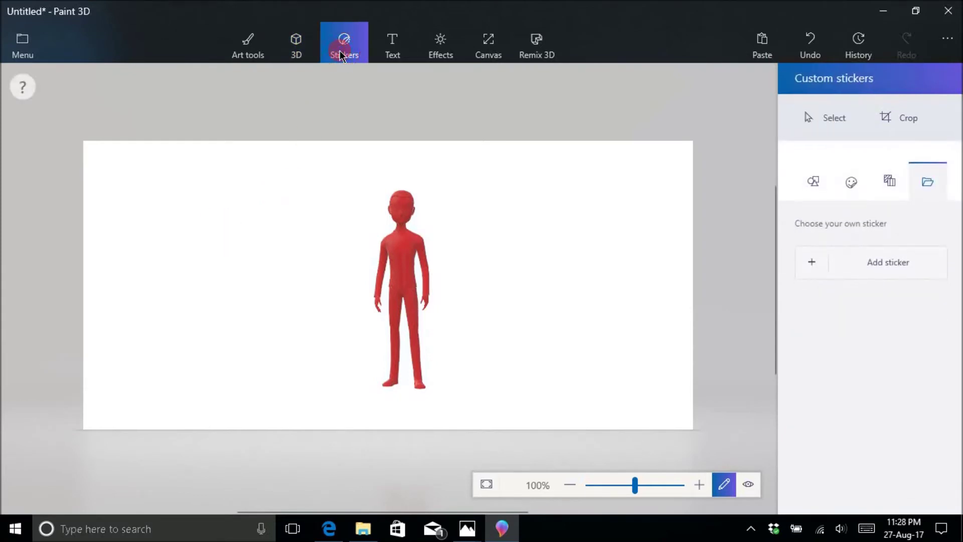
left_click(815, 181)
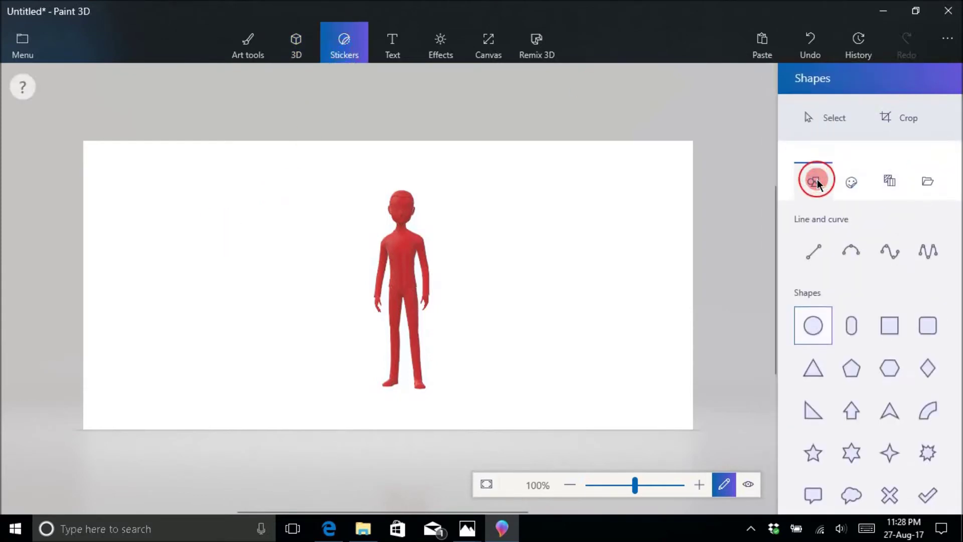
left_click(852, 184)
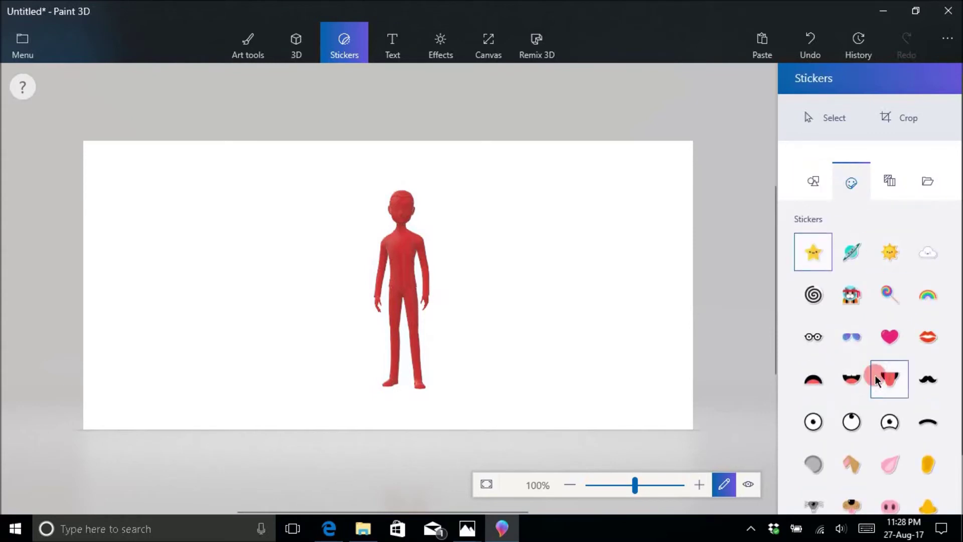
scroll(955, 259, "down", 2)
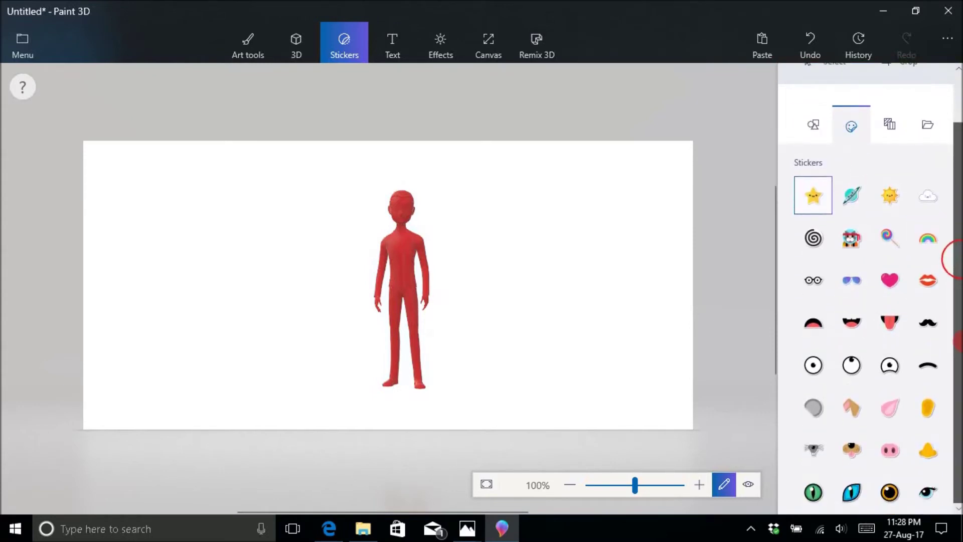
scroll(953, 260, "up", 2)
left_click(889, 179)
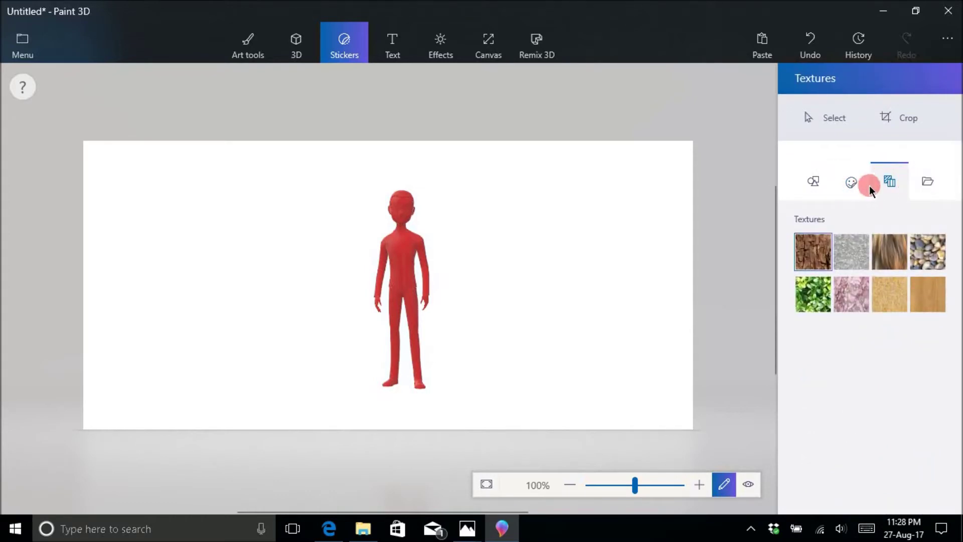
left_click(928, 183)
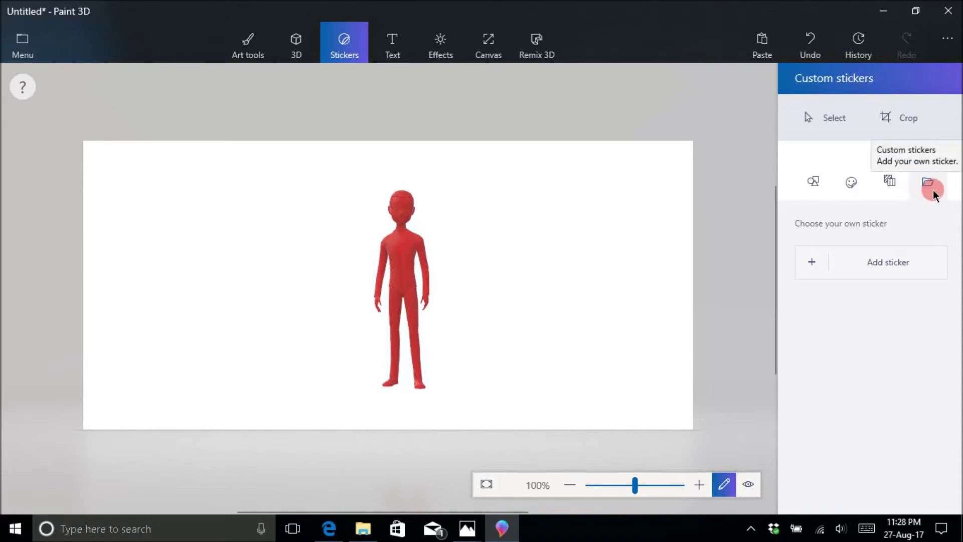
- Load the skull picture as a sticker, shrink it to head size and stamp it on the man's face
left_click(882, 267)
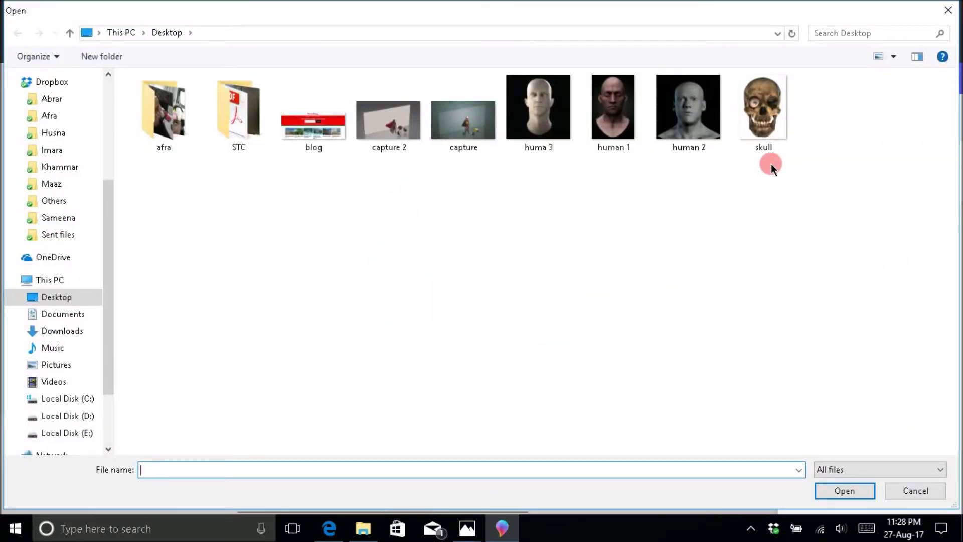
double_click(760, 115)
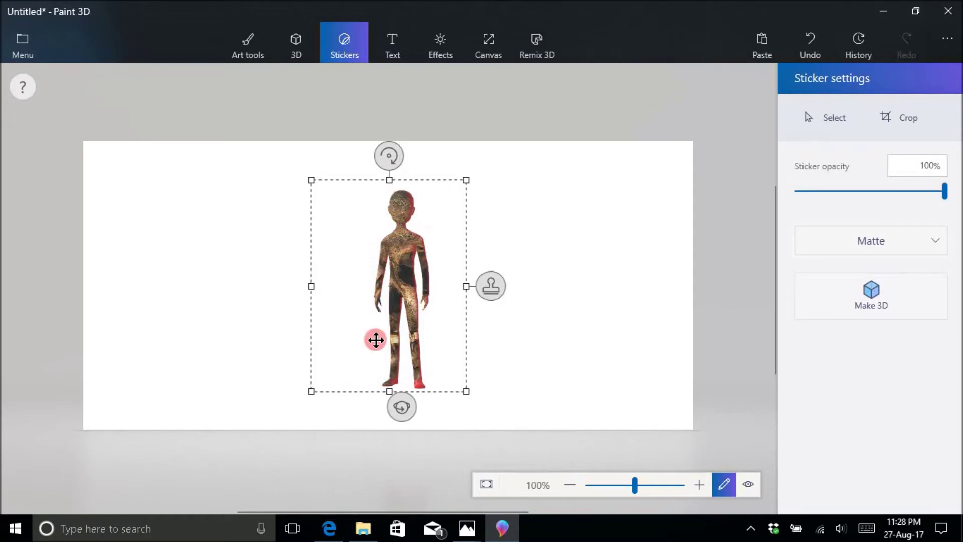
left_click(404, 287)
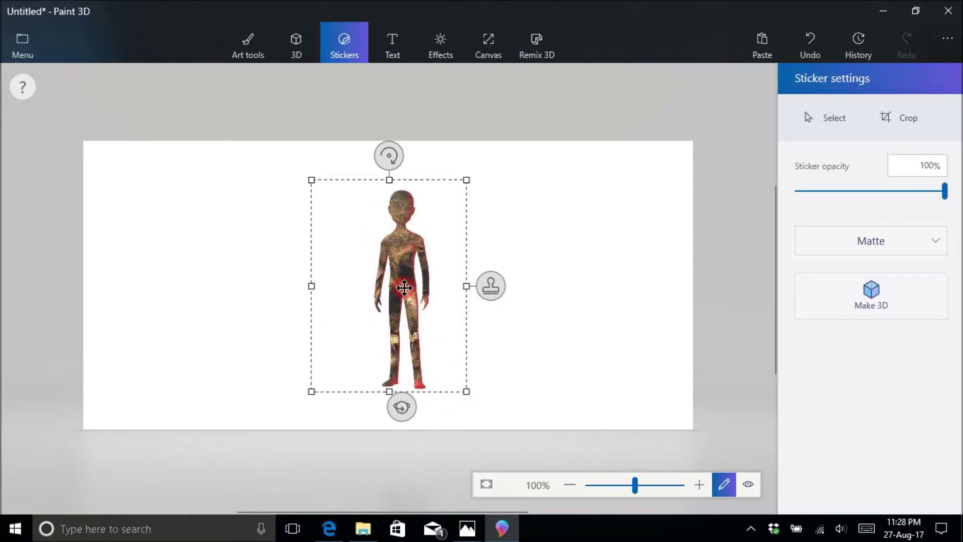
left_click_drag(404, 288, 558, 280)
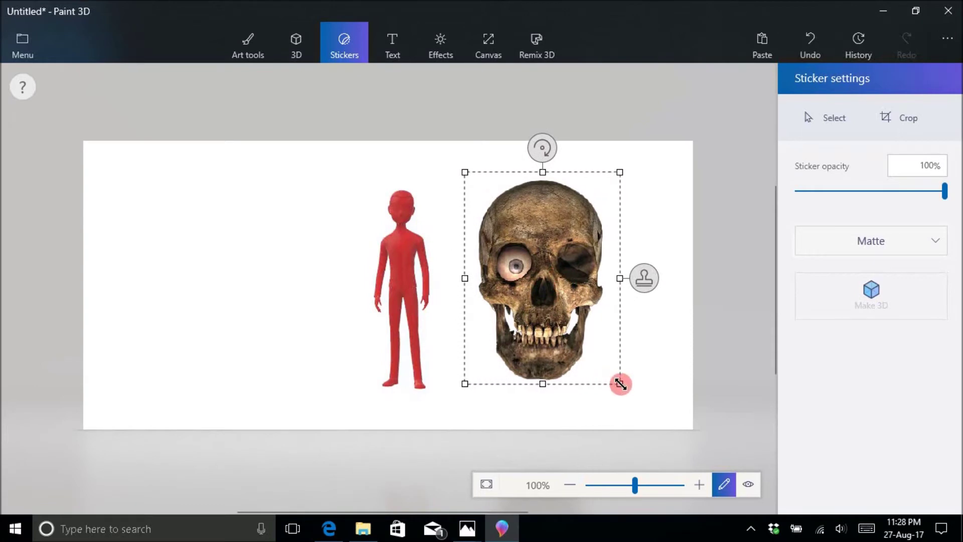
left_click_drag(620, 383, 522, 223)
mouse_move(484, 198)
left_mouse_down()
mouse_move(401, 210)
mouse_move(379, 236)
mouse_move(398, 223)
mouse_move(378, 206)
mouse_move(428, 207)
mouse_move(410, 208)
left_mouse_up()
left_click(282, 263)
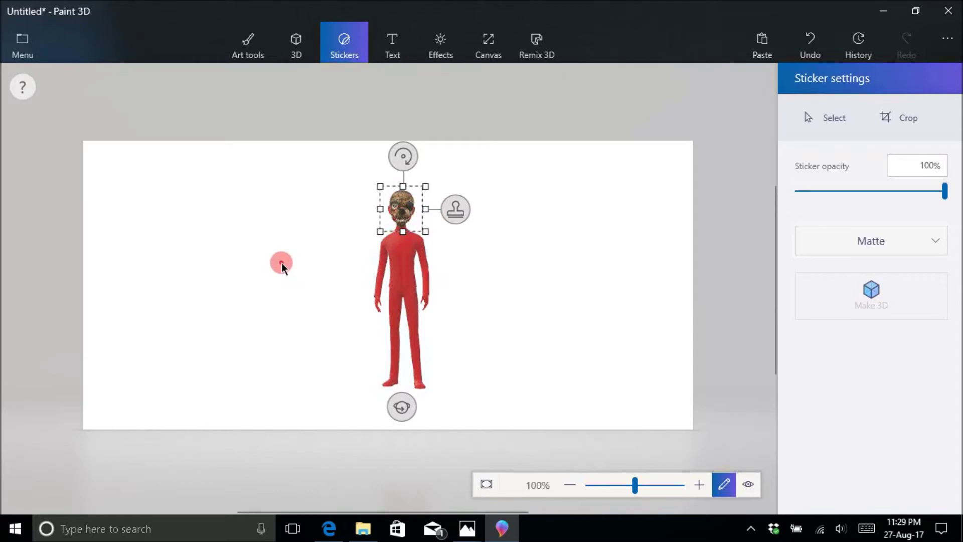
left_click(281, 262)
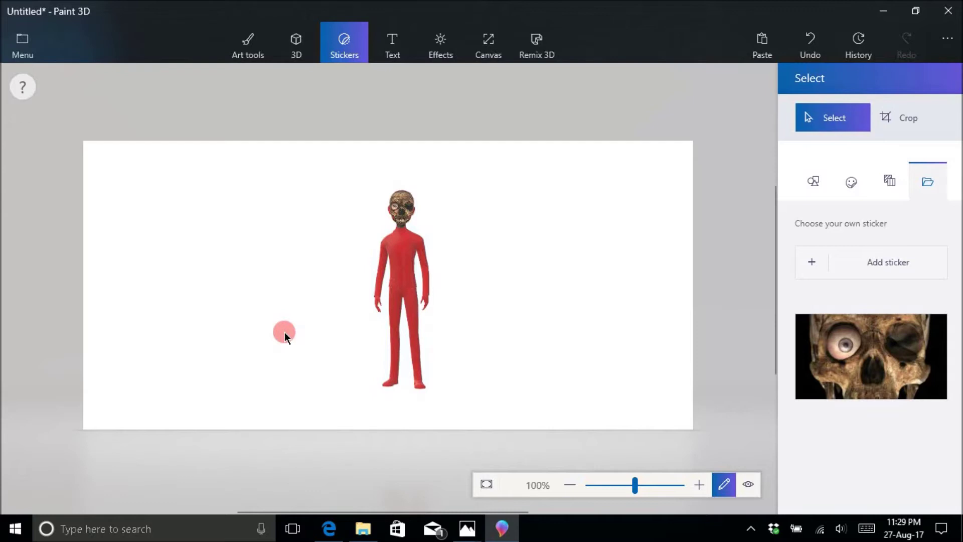
- Draw a tall red capsule to the right of the man
left_click(295, 50)
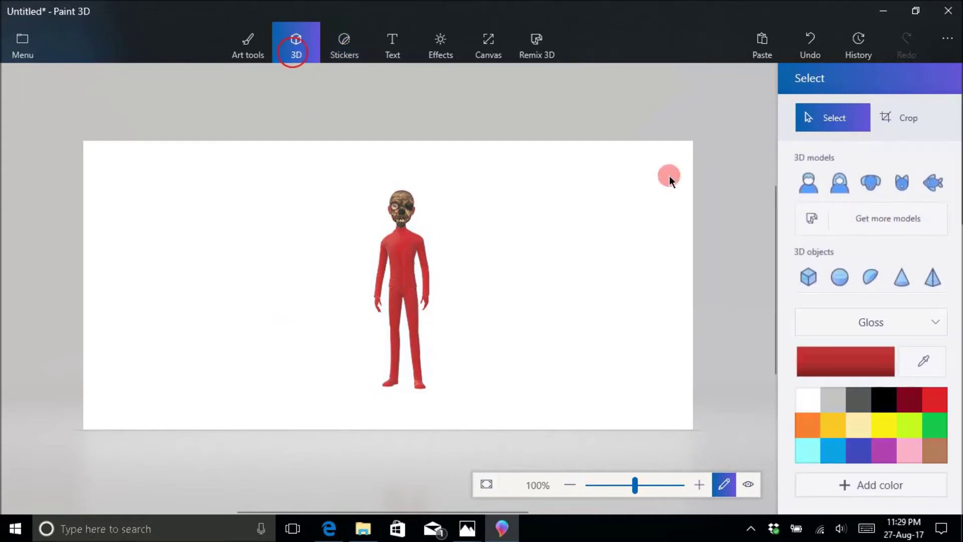
scroll(952, 215, "down", 3)
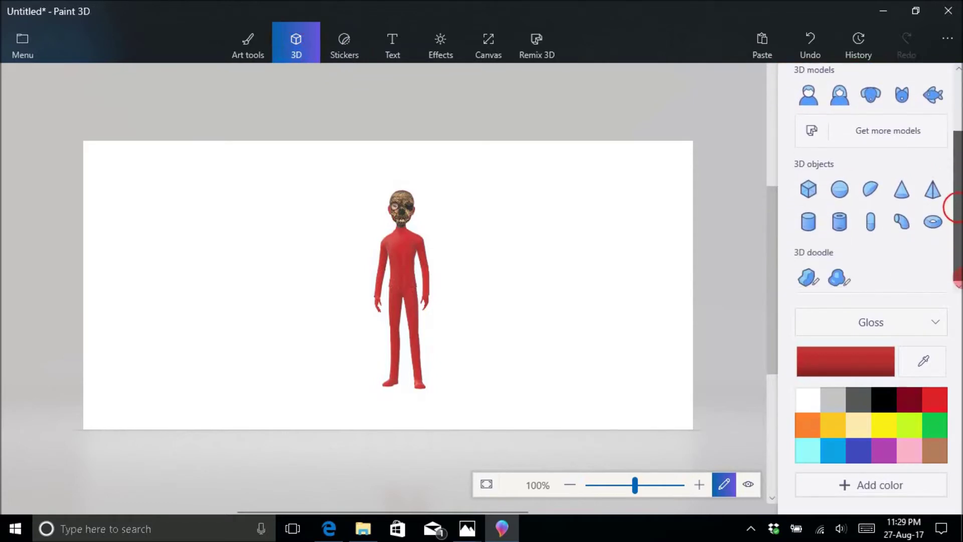
left_click(870, 225)
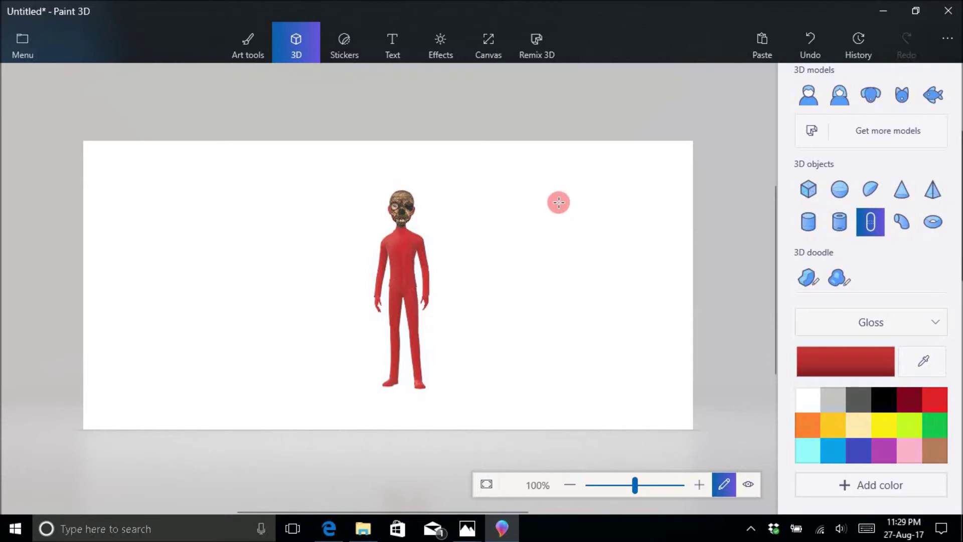
left_click_drag(558, 202, 551, 355)
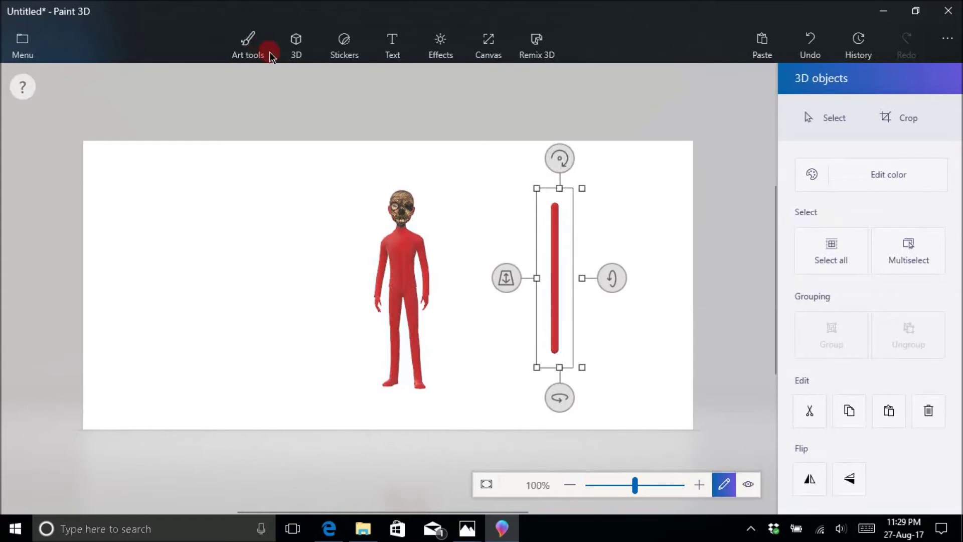
- Place a new capsule and rotate it into a diagonal tilt
left_click(291, 51)
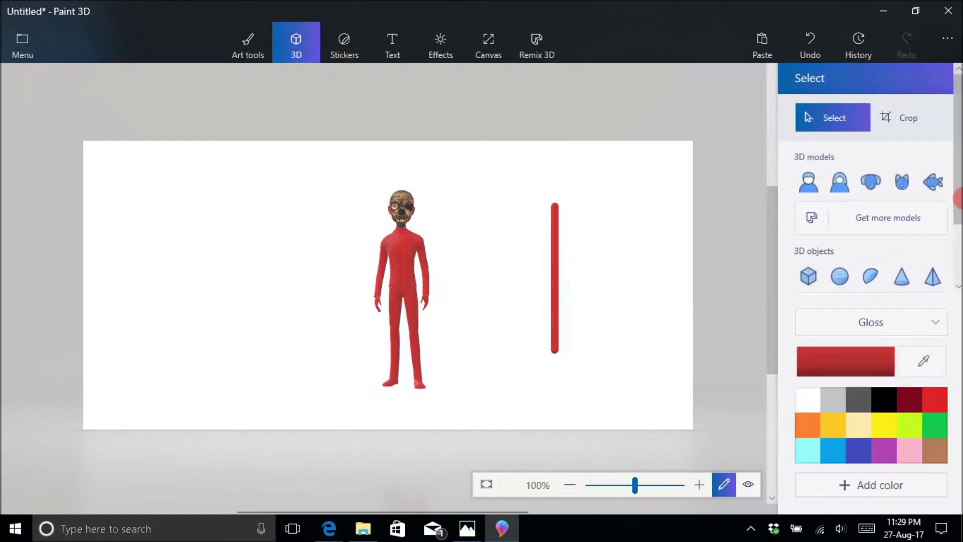
left_click_drag(955, 195, 958, 240)
left_click(866, 244)
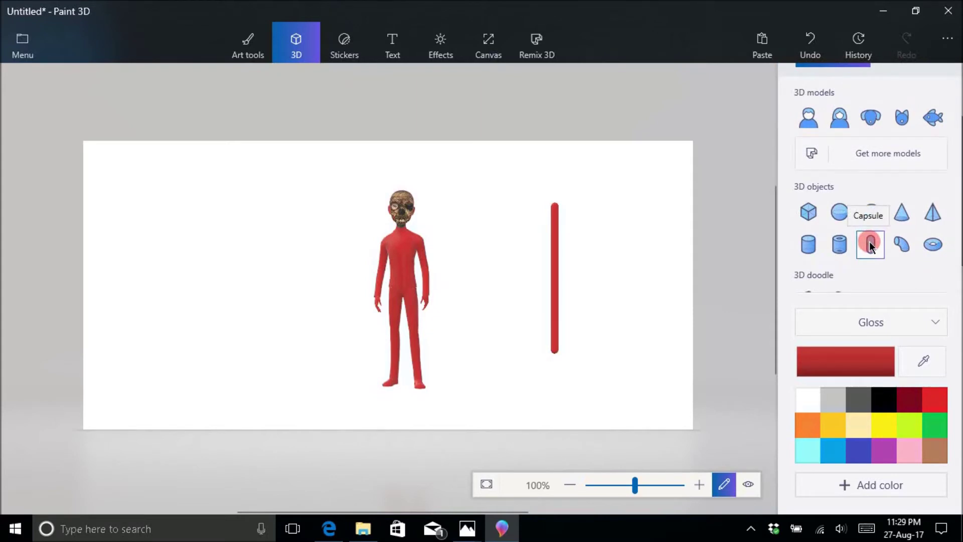
left_click(567, 299)
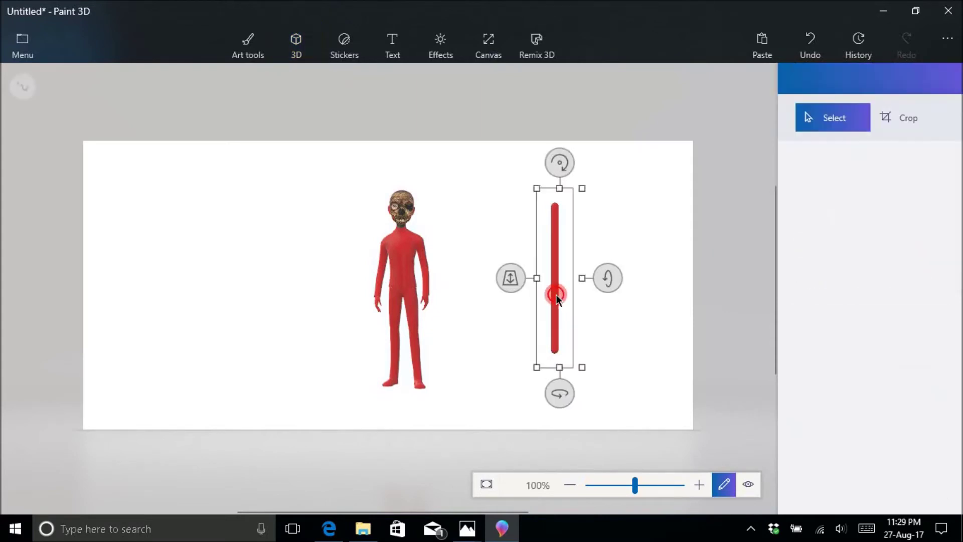
left_click(557, 398)
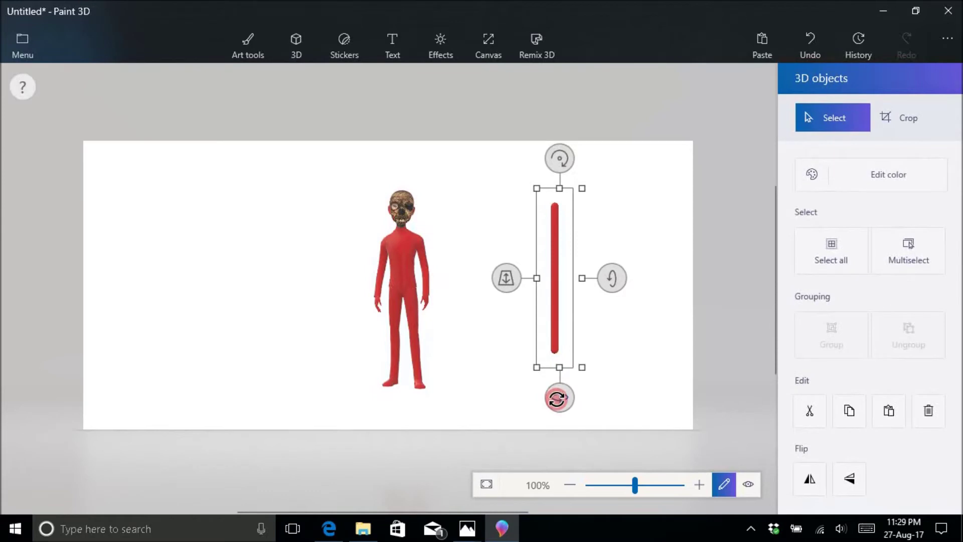
left_click_drag(557, 397, 607, 189)
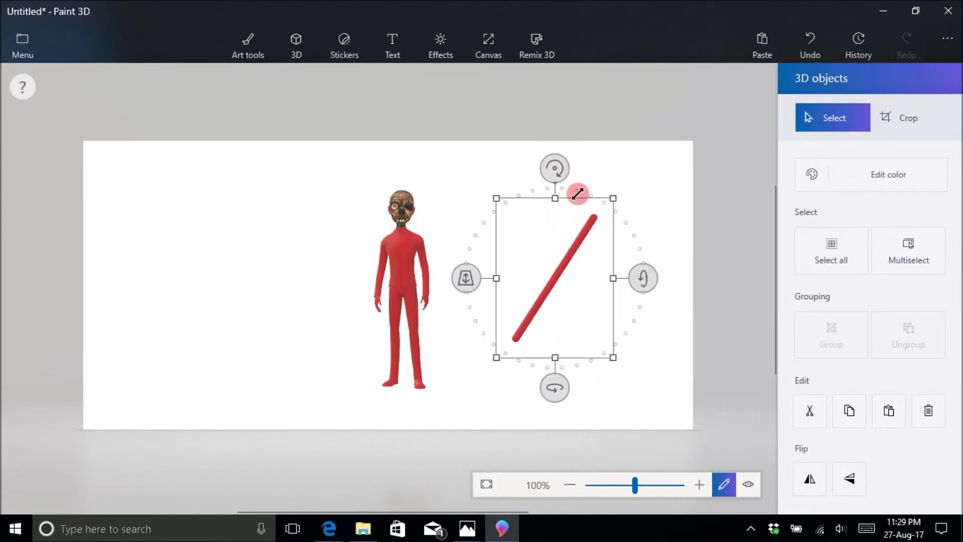
- Move the tilted capsule beside the figure and resize it to figure height
mouse_move(547, 290)
left_mouse_down()
mouse_move(352, 369)
mouse_move(563, 286)
left_mouse_up()
left_click_drag(629, 356, 612, 331)
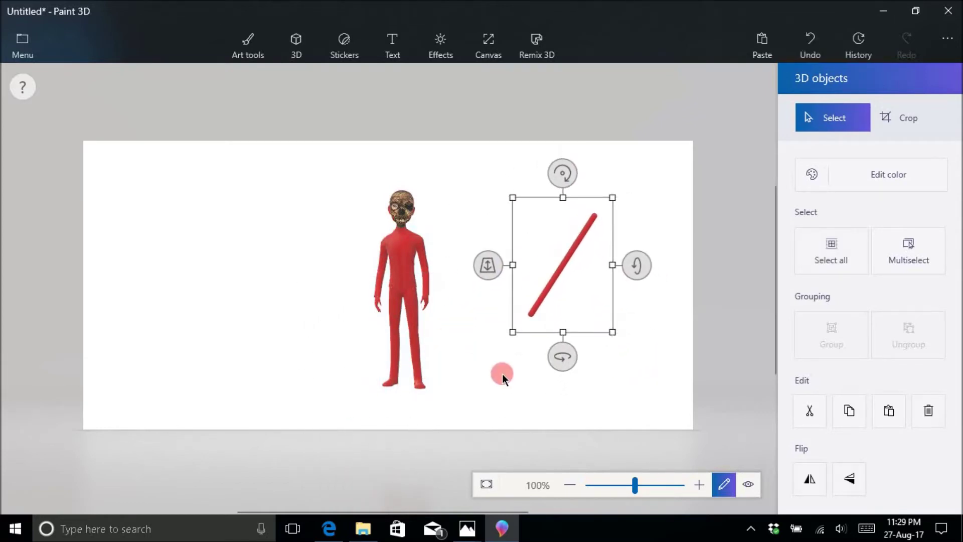
left_click_drag(512, 332, 482, 373)
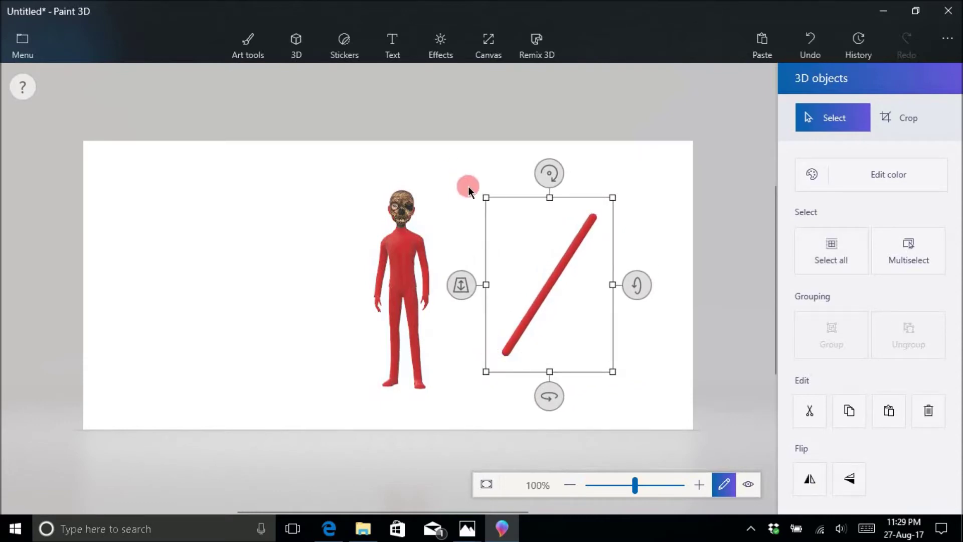
left_click_drag(484, 197, 508, 215)
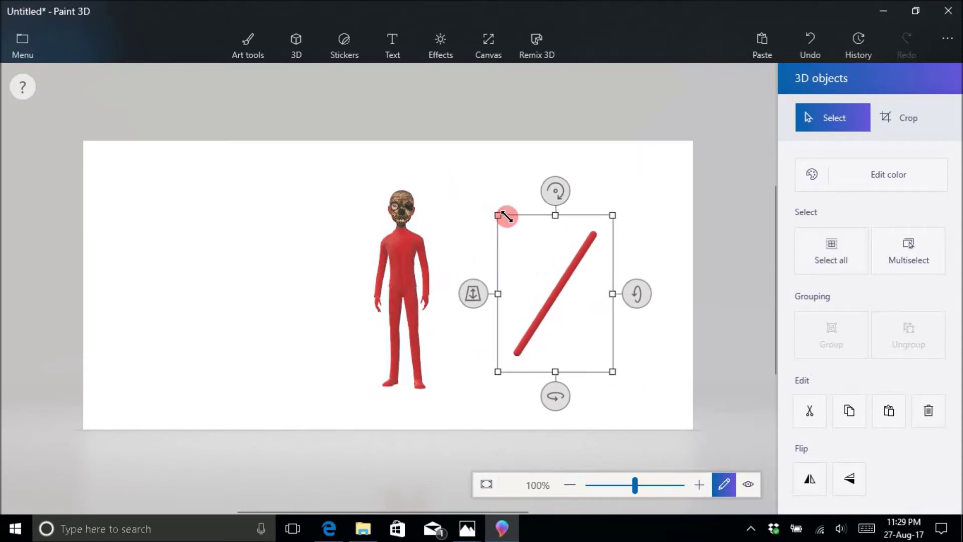
left_click(295, 56)
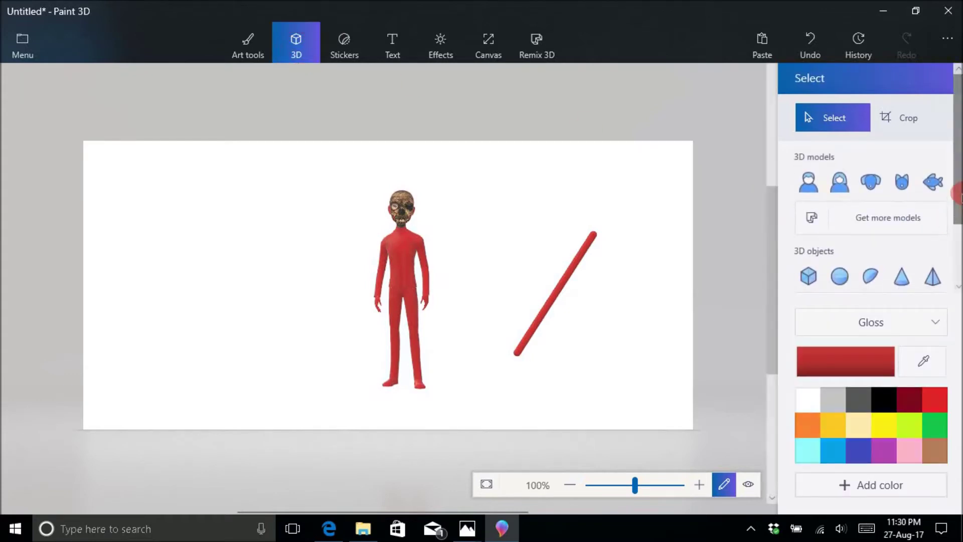
left_click_drag(957, 196, 956, 251)
- Draw a red cylinder, rotate it about 40° and fit it on the stick's lower end
left_click(812, 227)
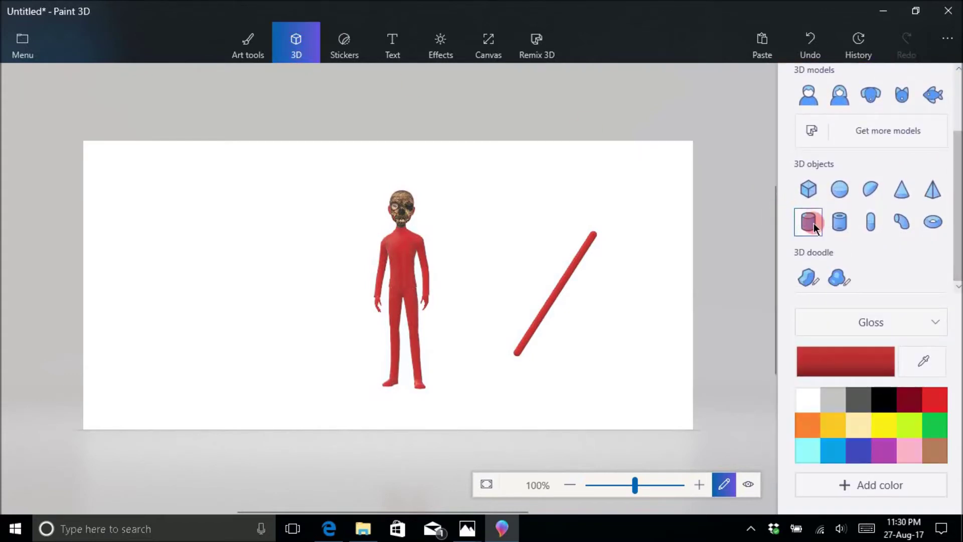
left_click(808, 221)
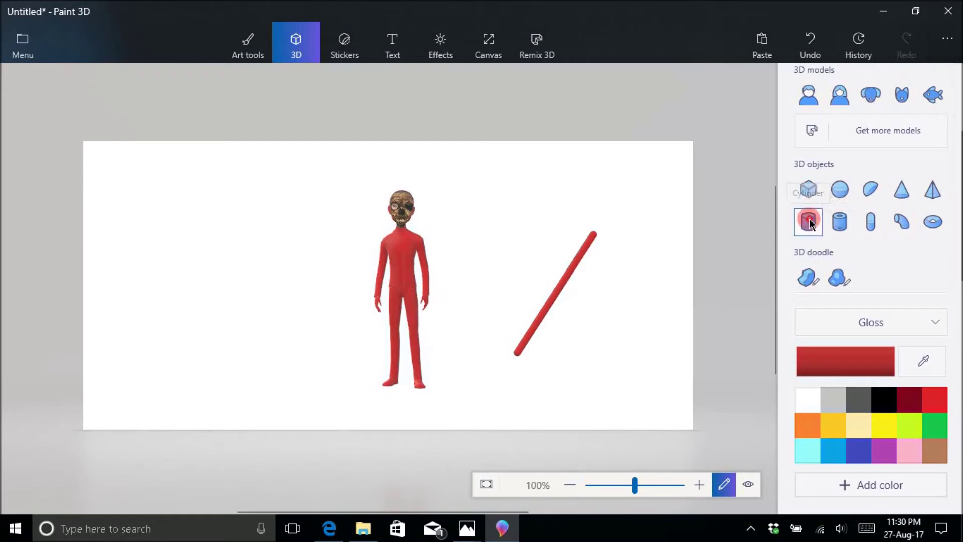
left_click_drag(460, 197, 507, 267)
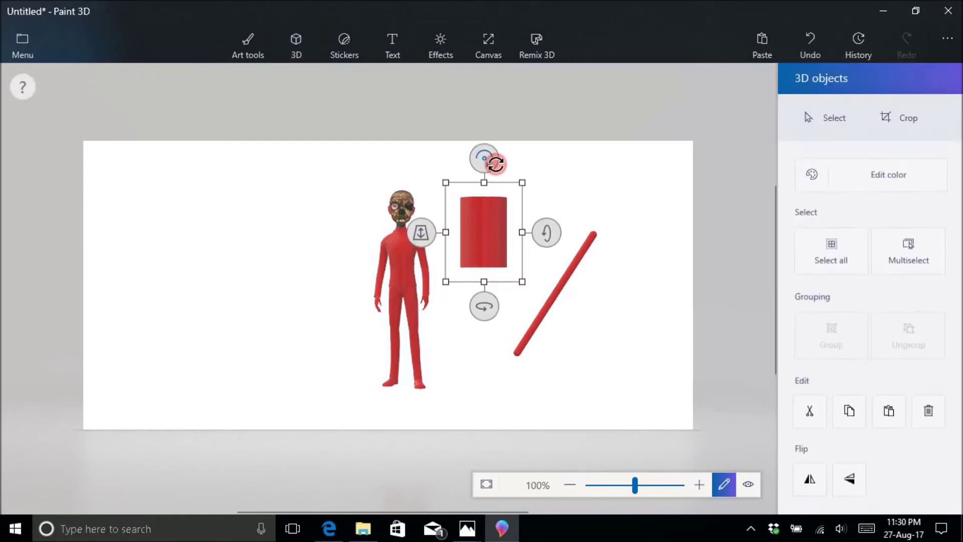
left_click_drag(485, 160, 447, 189)
left_click_drag(495, 232, 512, 374)
left_click_drag(499, 290, 495, 296)
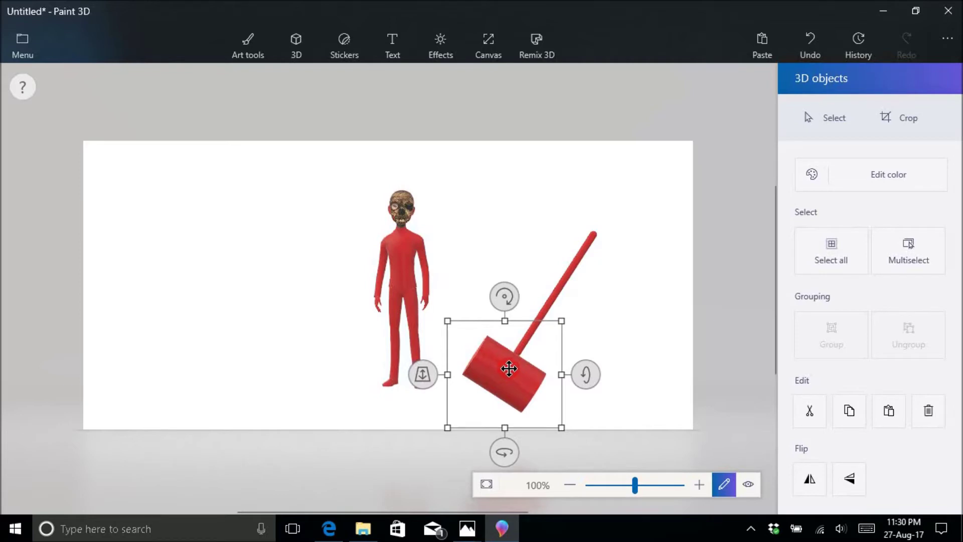
left_click(554, 281)
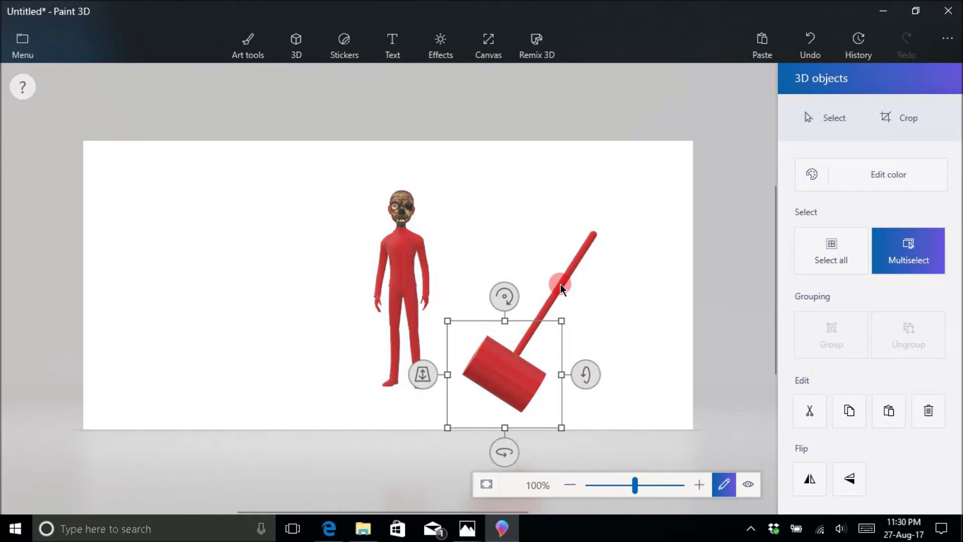
- Select the stick together with its head, shrink the hammer and move it to the figure's hand
left_click(561, 284)
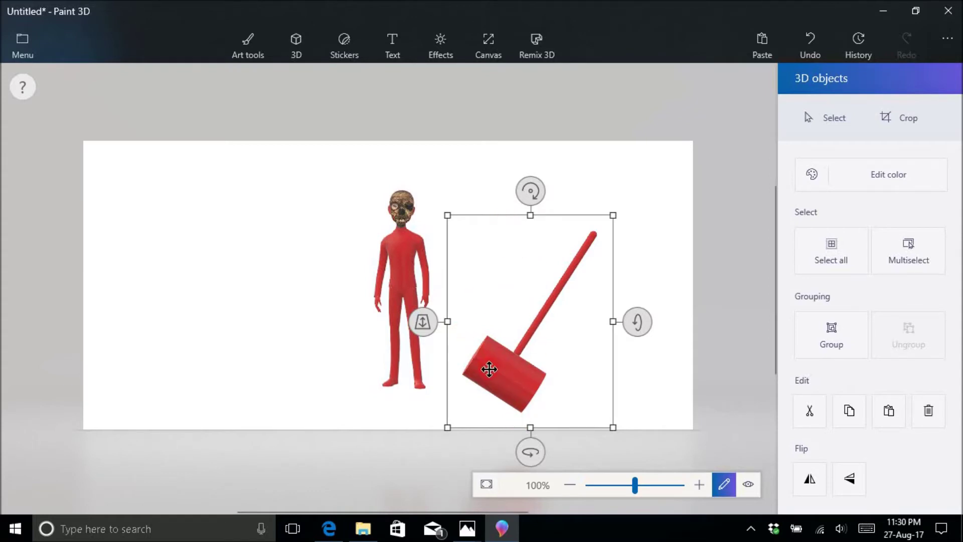
left_click_drag(489, 369, 192, 343)
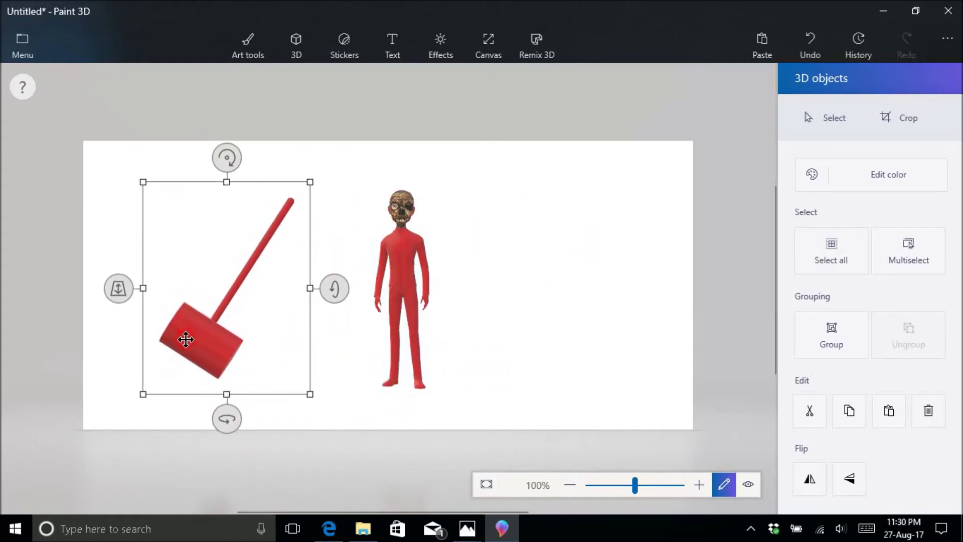
left_click_drag(309, 394, 258, 331)
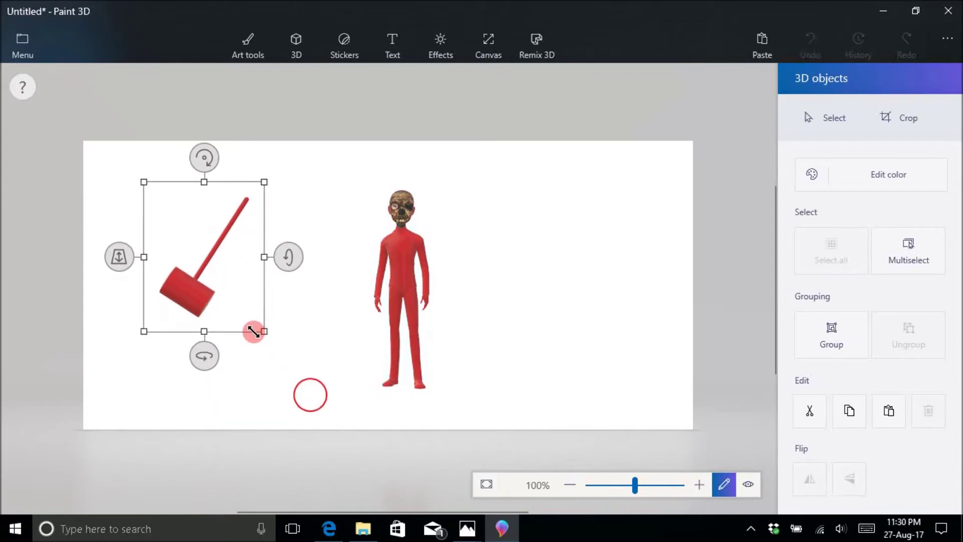
left_click_drag(201, 302, 378, 406)
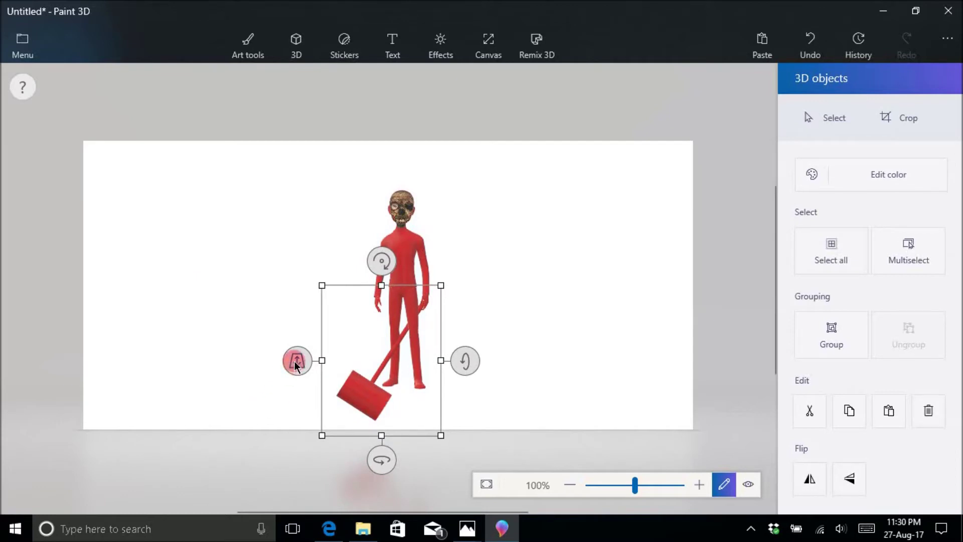
- Push the hammer forward to the figure's depth, then reselect its head and handle
left_click_drag(296, 362, 300, 380)
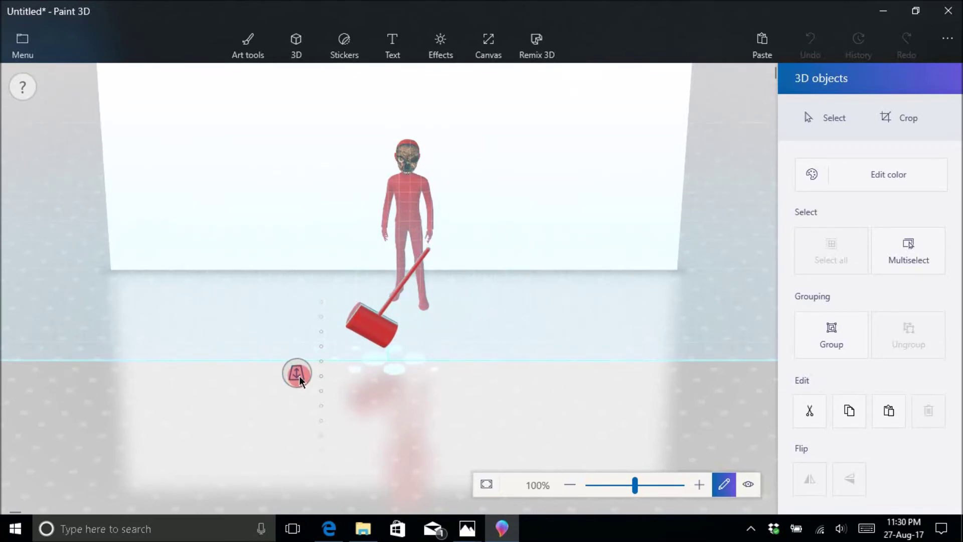
left_click_drag(300, 379, 274, 363)
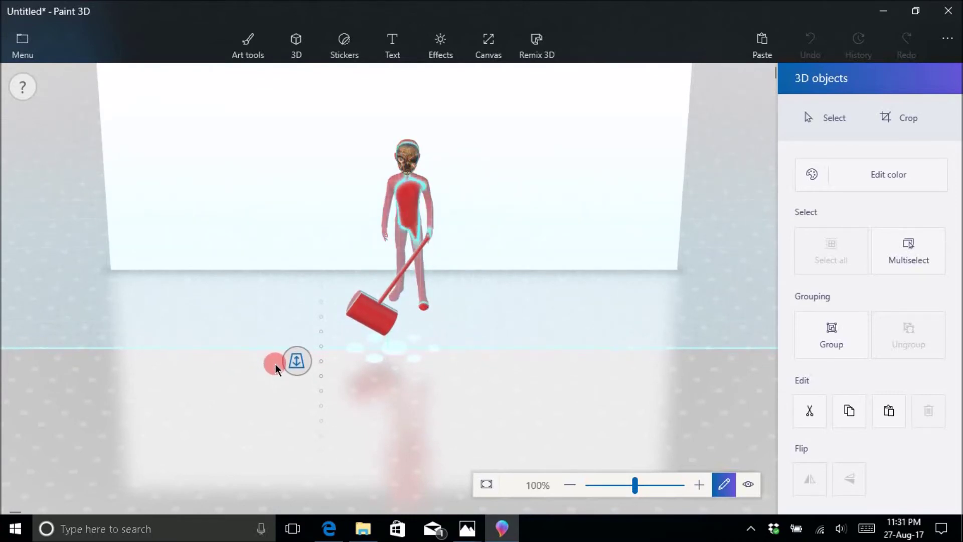
left_click_drag(274, 363, 275, 365)
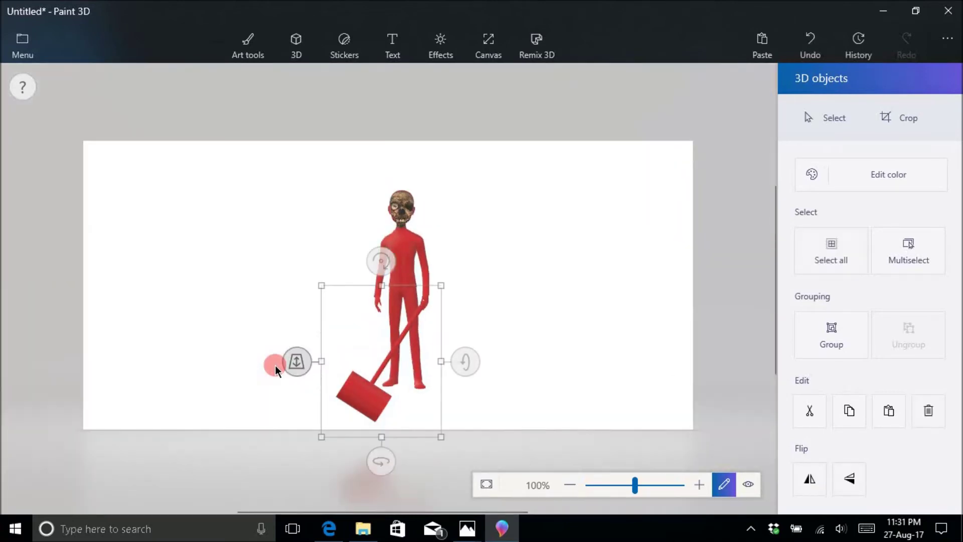
left_click(247, 296)
left_click(363, 397)
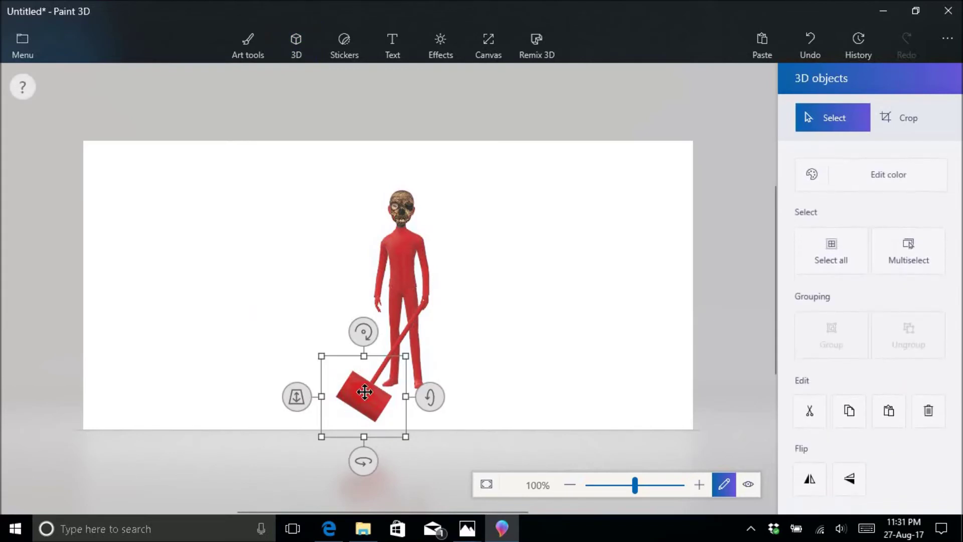
left_click(403, 334)
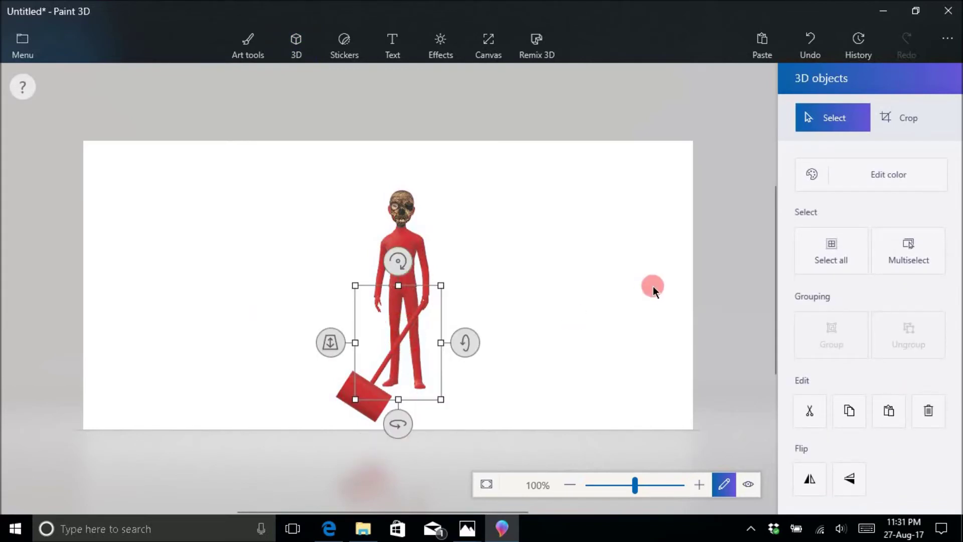
- Fill the hammer's handle black with the Fill bucket
left_click(256, 55)
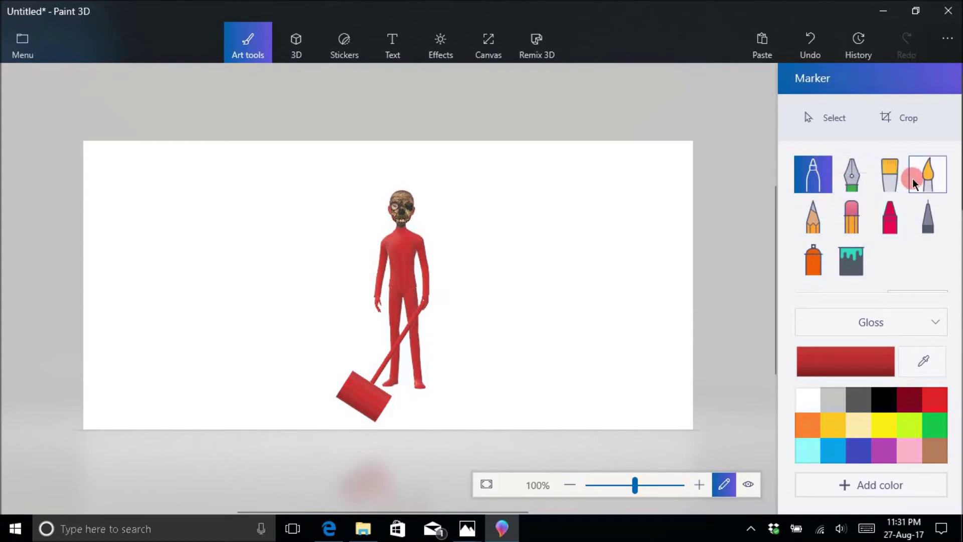
left_click(894, 177)
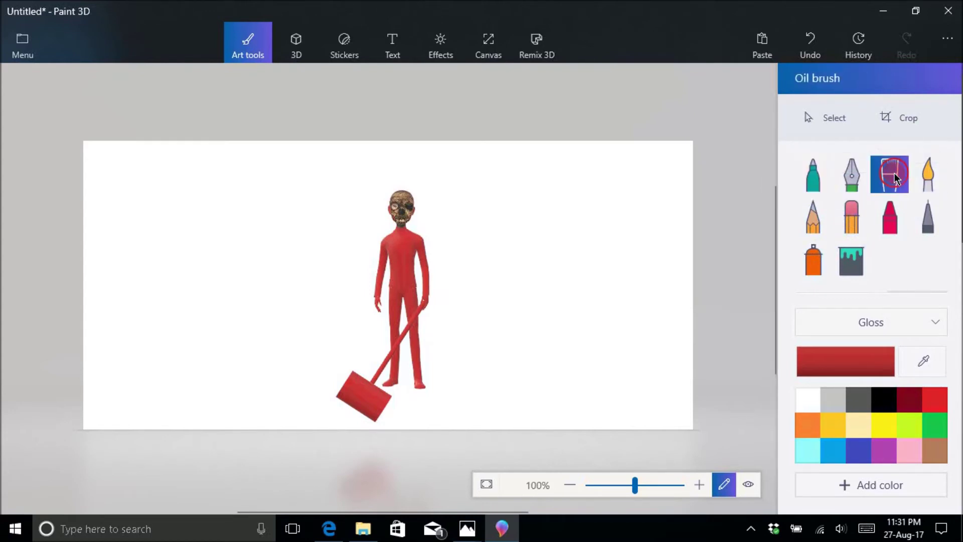
left_click(895, 227)
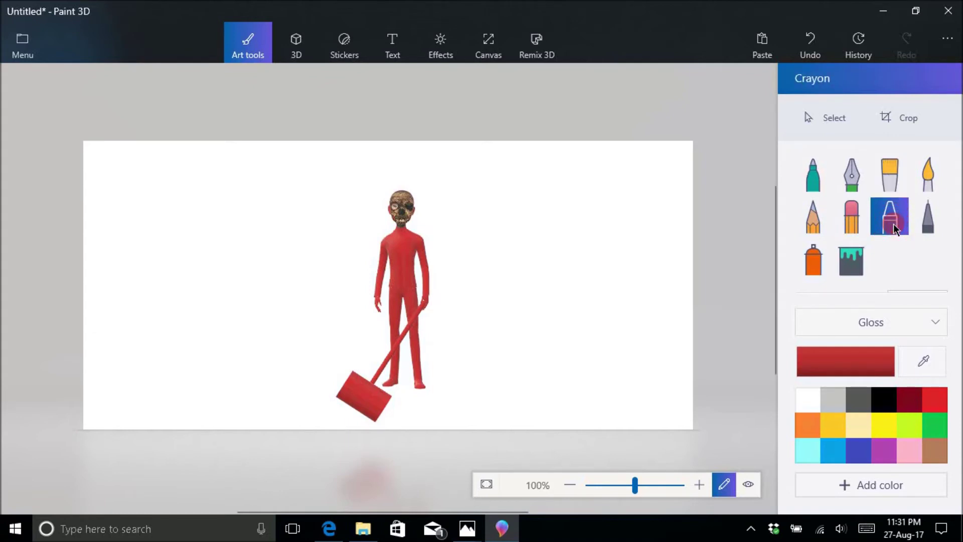
left_click(852, 261)
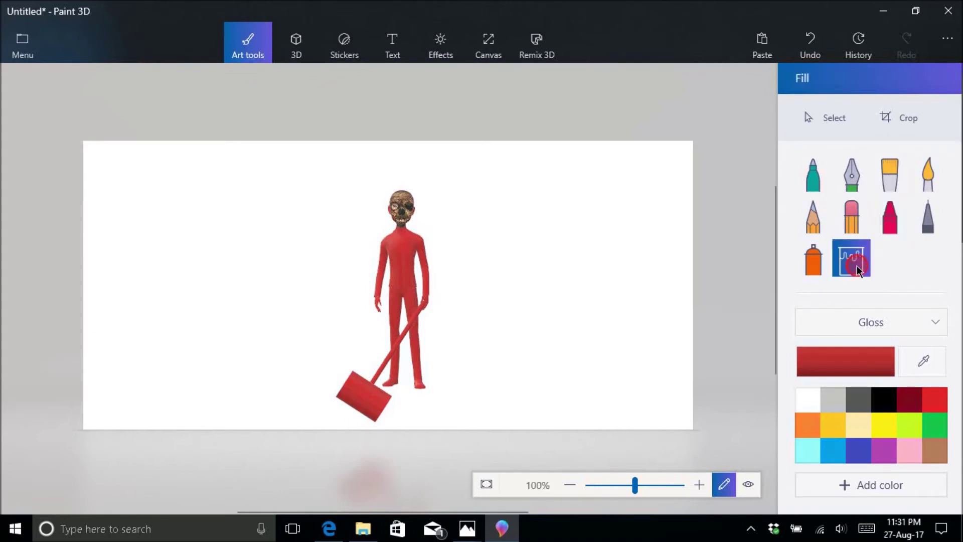
left_click(885, 401)
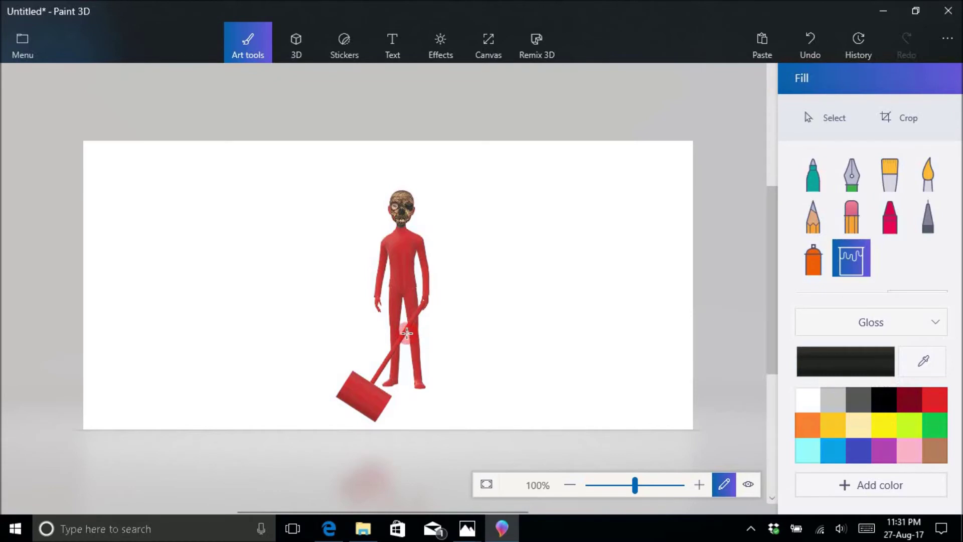
left_click(403, 333)
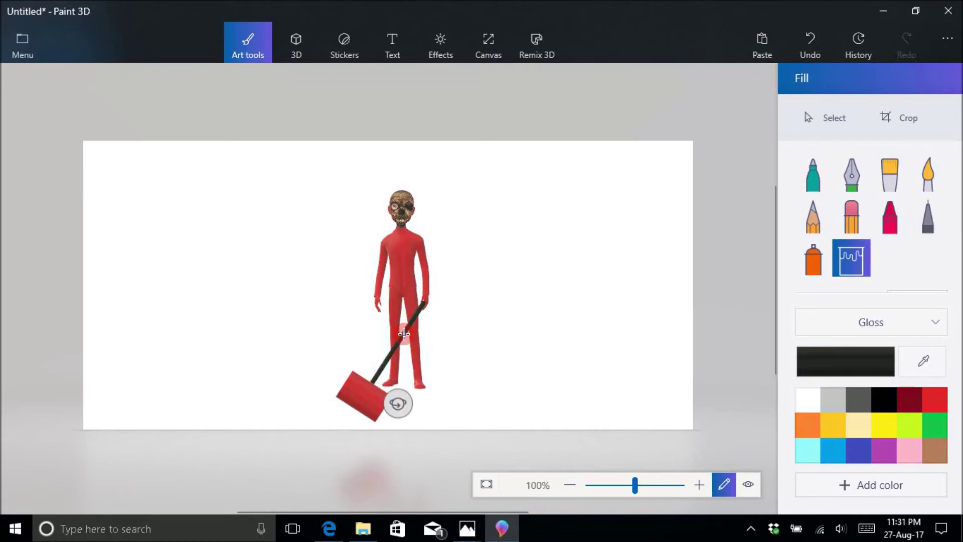
- Fill the hammer head light grey
left_click(838, 400)
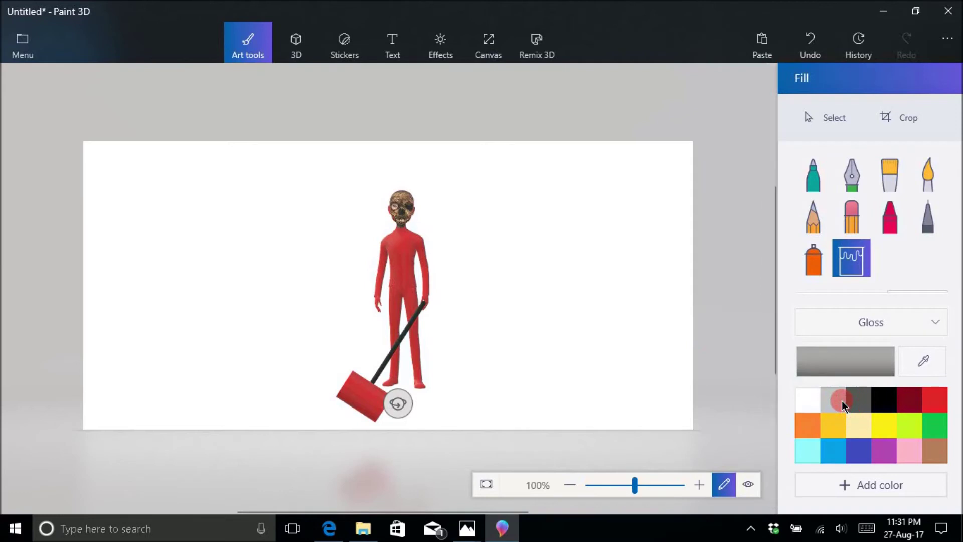
left_click(363, 403)
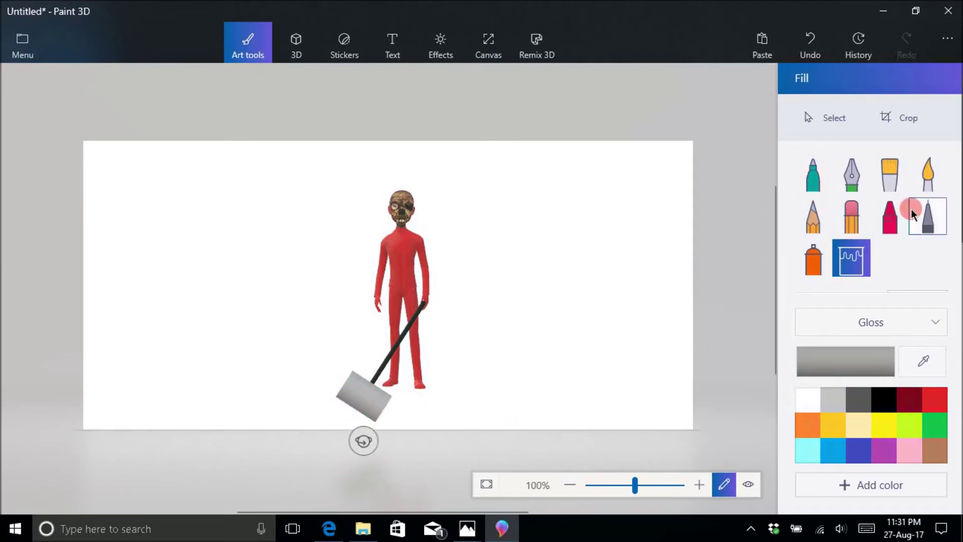
left_click(922, 184)
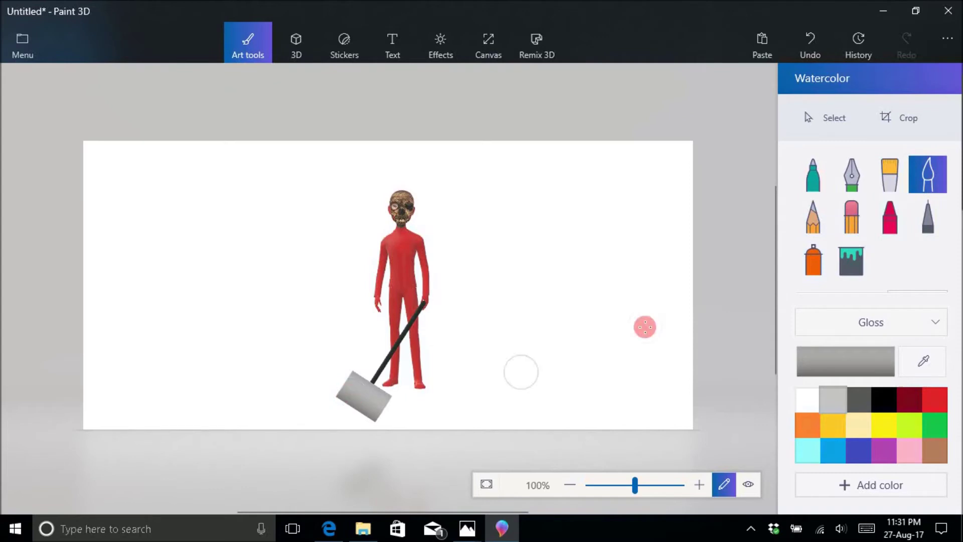
- Reduce the calligraphy pen thickness to 13px
scroll(959, 204, "down", 3)
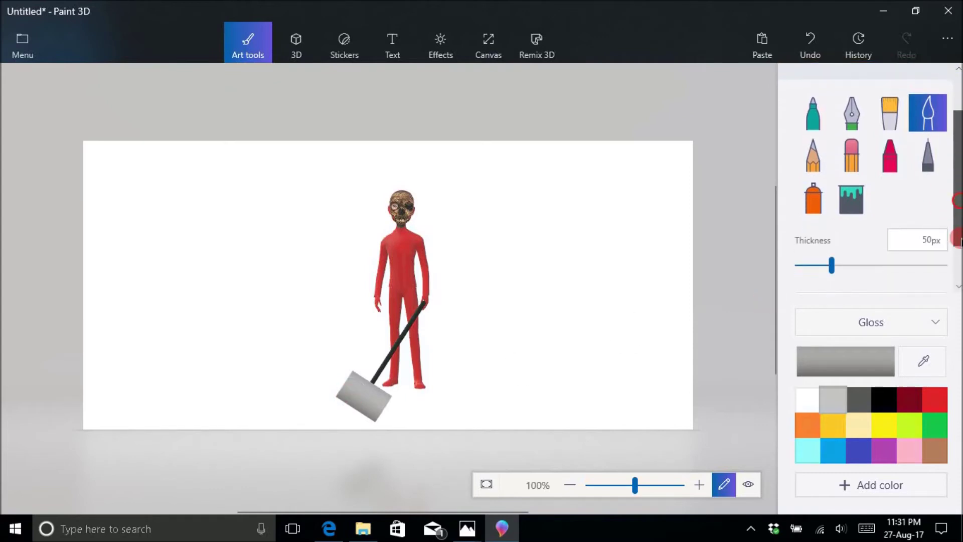
left_click(832, 224)
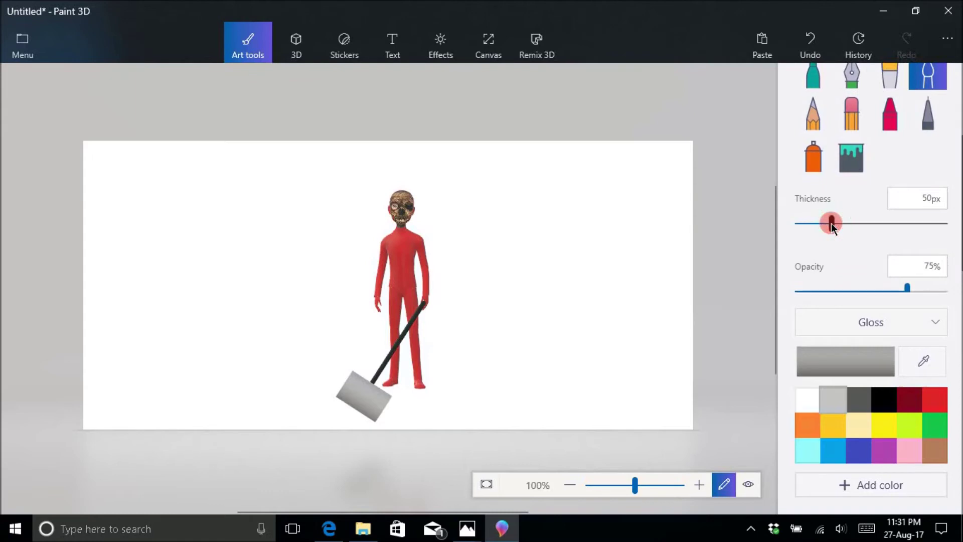
left_click(805, 225)
left_click_drag(805, 227, 814, 226)
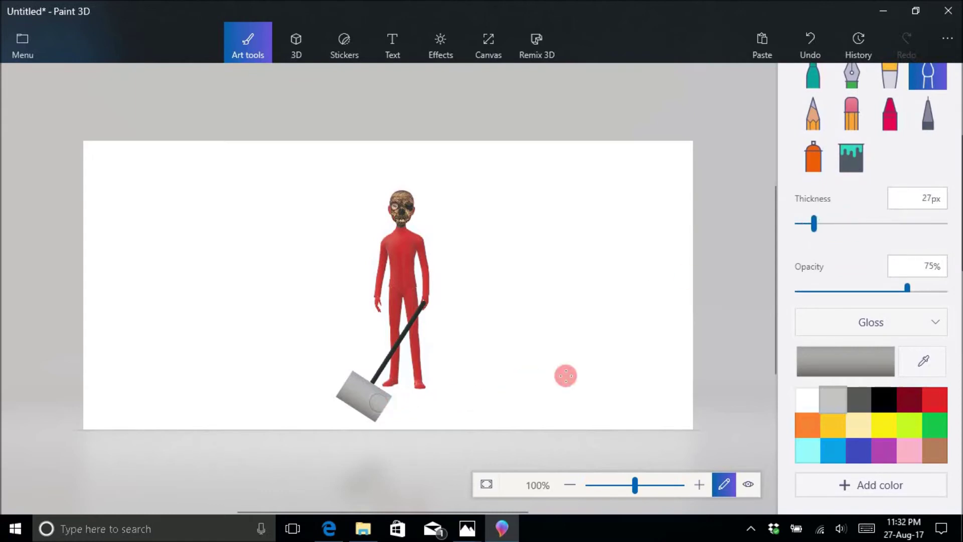
left_click_drag(812, 222, 780, 230)
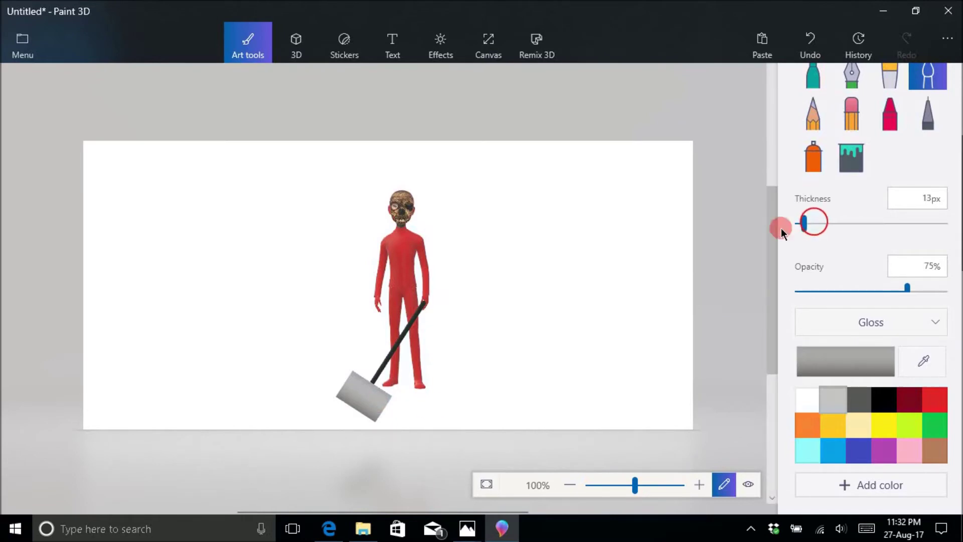
- Paint a thin red stroke on the left part of the grey hammer head
left_click_drag(366, 393, 360, 401)
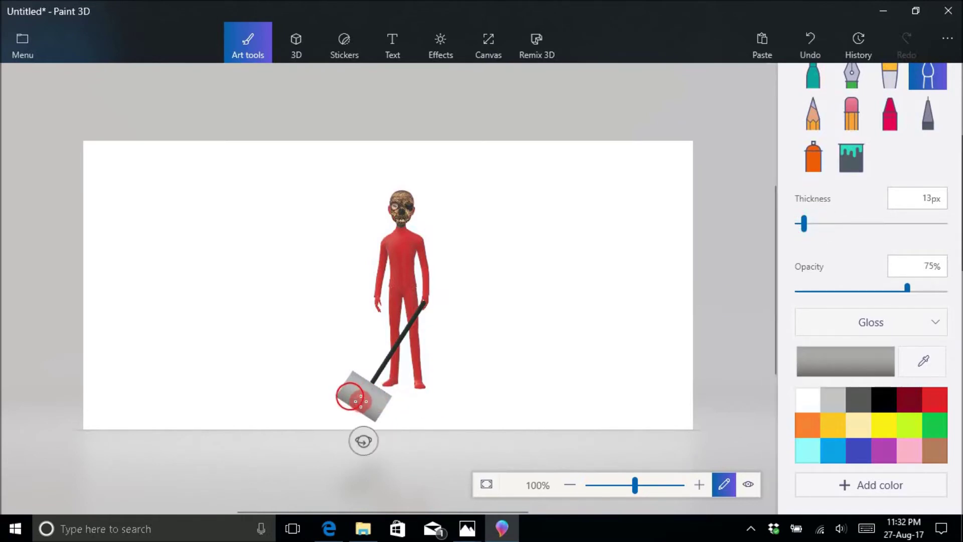
left_click(932, 398)
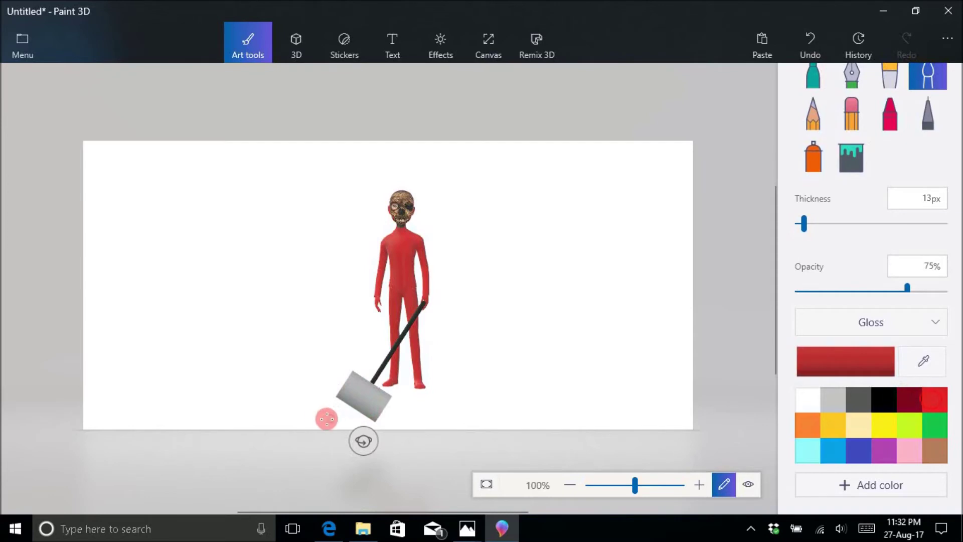
mouse_move(344, 394)
left_mouse_down()
mouse_move(356, 401)
mouse_move(335, 393)
mouse_move(349, 400)
left_mouse_up()
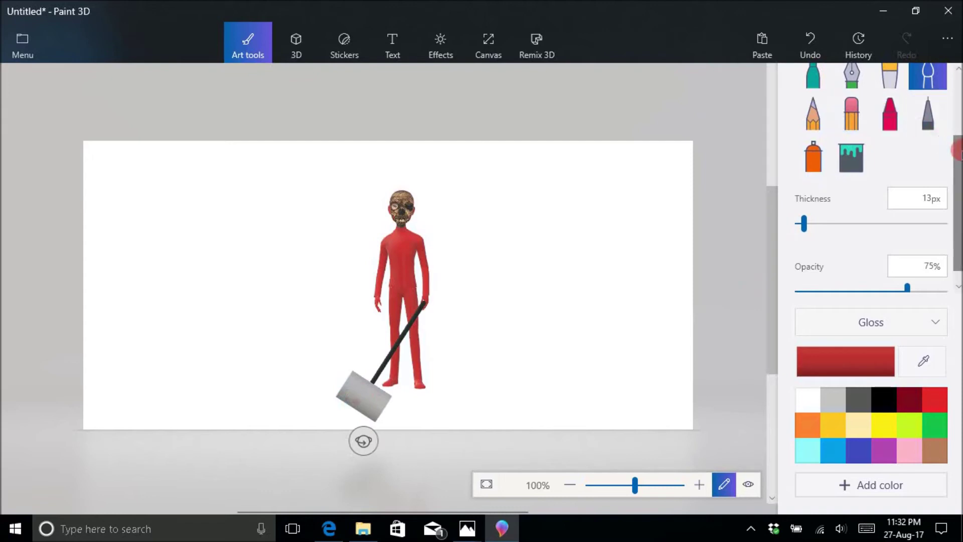
left_click_drag(958, 152, 958, 132)
left_click(927, 106)
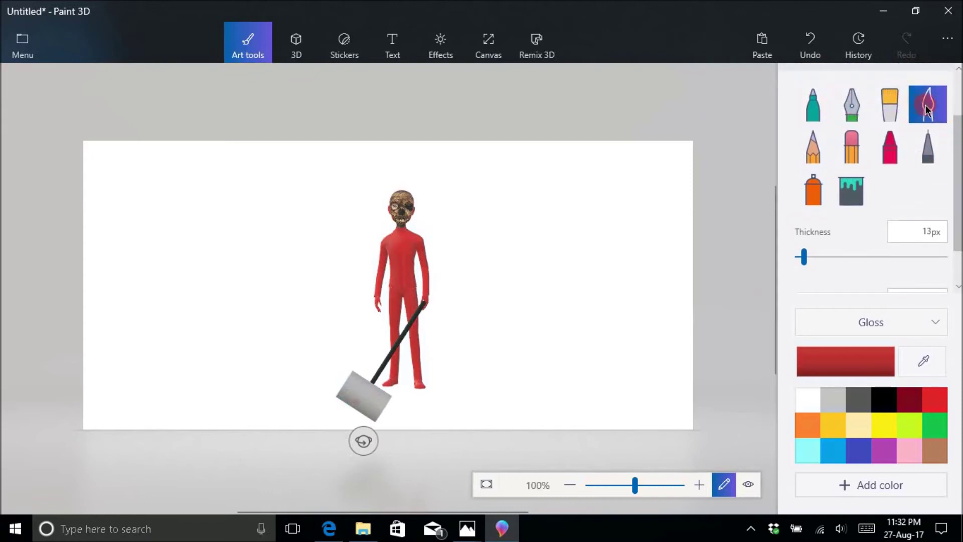
left_click(926, 144)
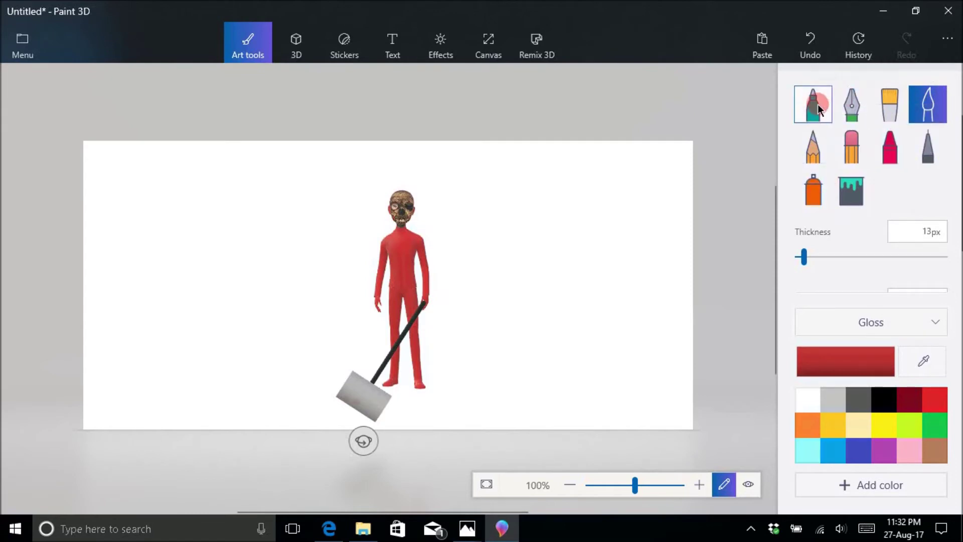
- Brush red paint across the hammer head with the Oil brush at 15px
left_click(884, 100)
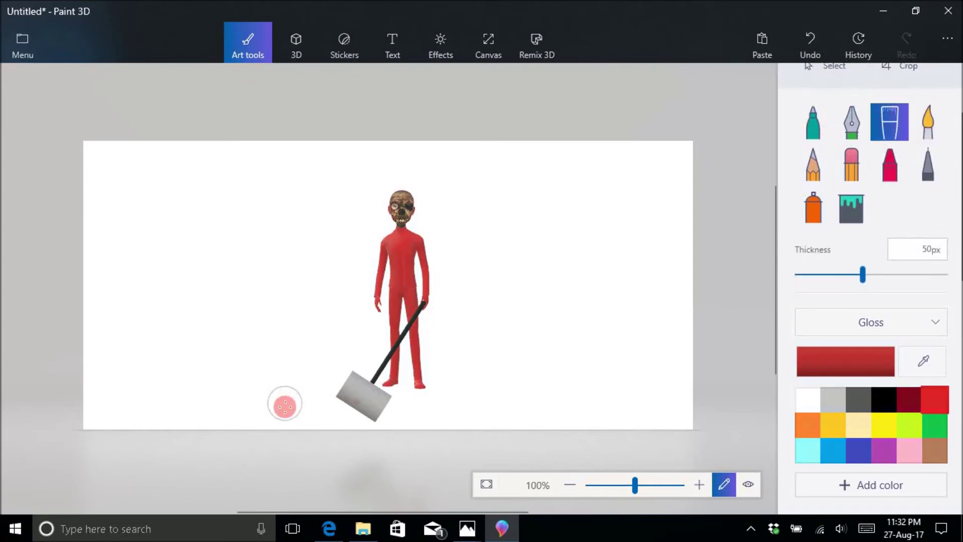
left_click_drag(862, 275, 806, 281)
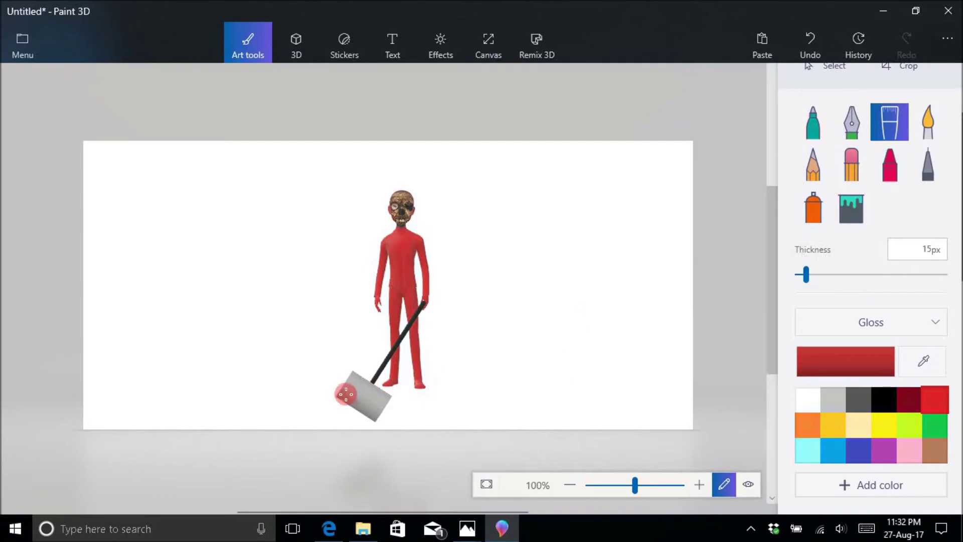
left_click_drag(346, 394, 369, 414)
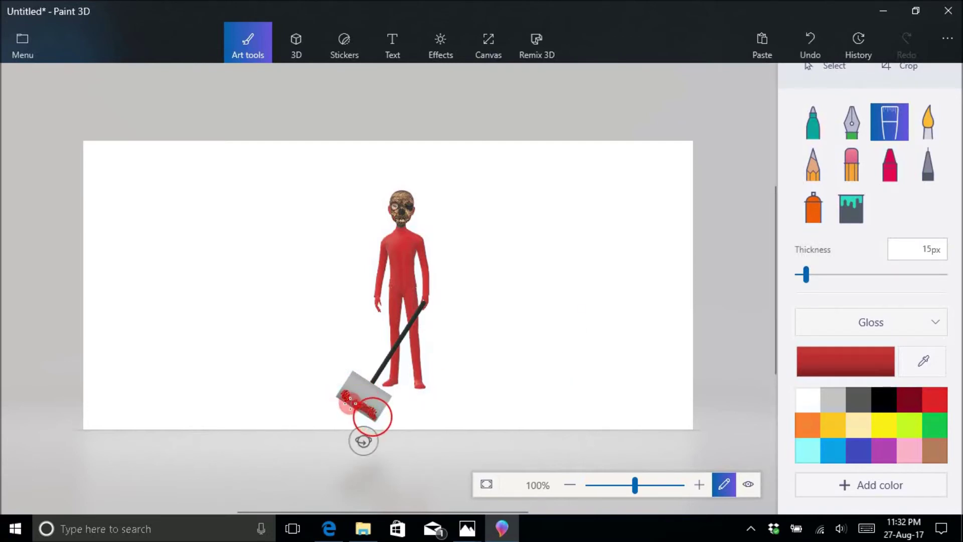
mouse_move(346, 400)
left_mouse_down()
mouse_move(354, 386)
mouse_move(381, 396)
left_mouse_up()
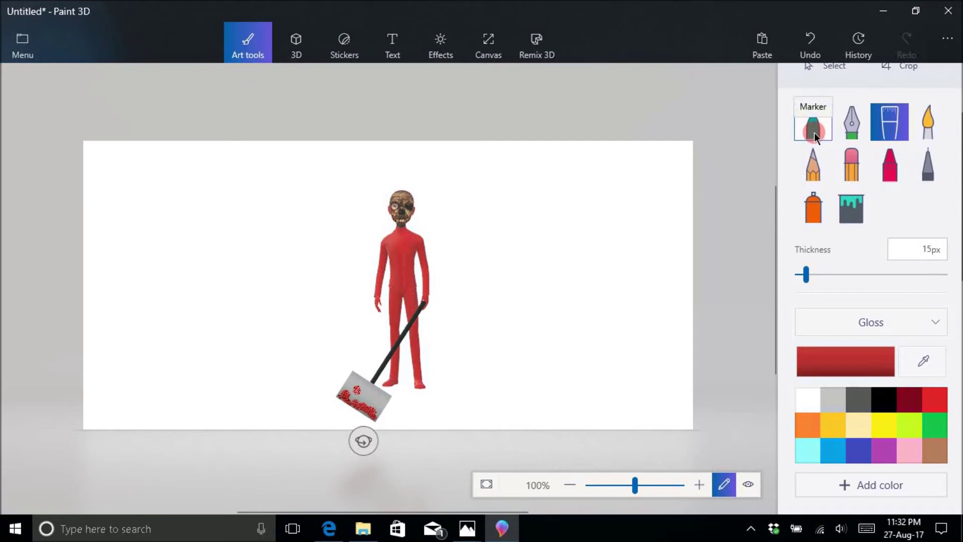
- Spray more red paint over the hammer head with the Spray can
left_click(812, 208)
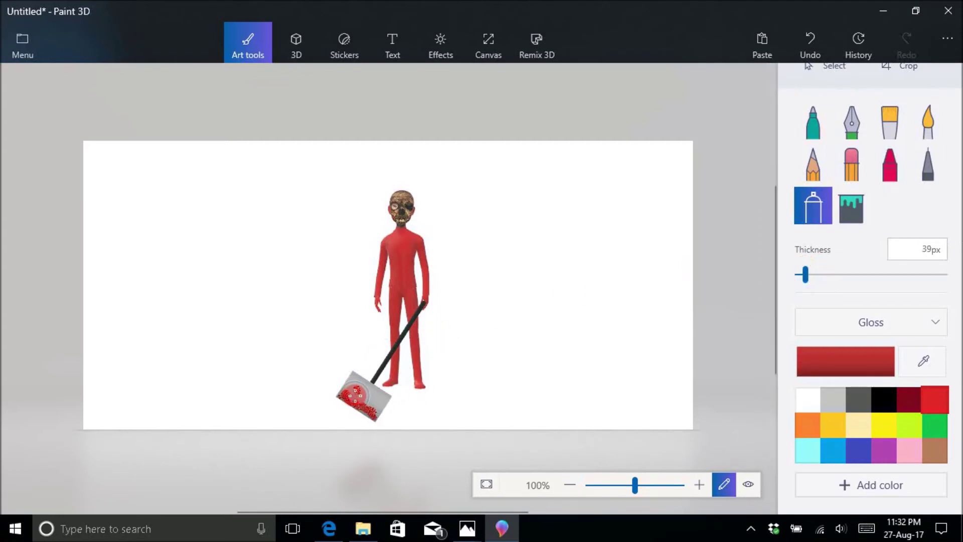
left_click_drag(353, 395, 358, 399)
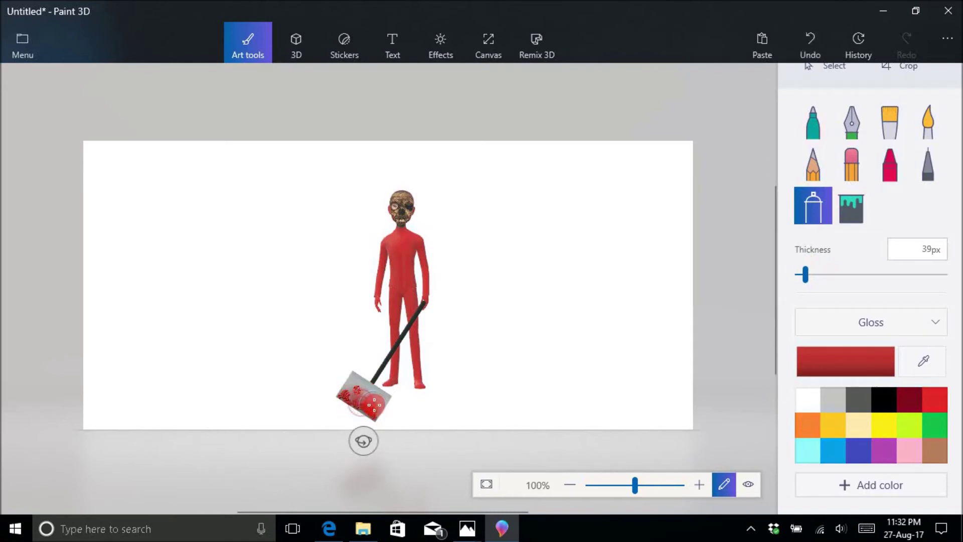
left_click_drag(349, 396, 350, 397)
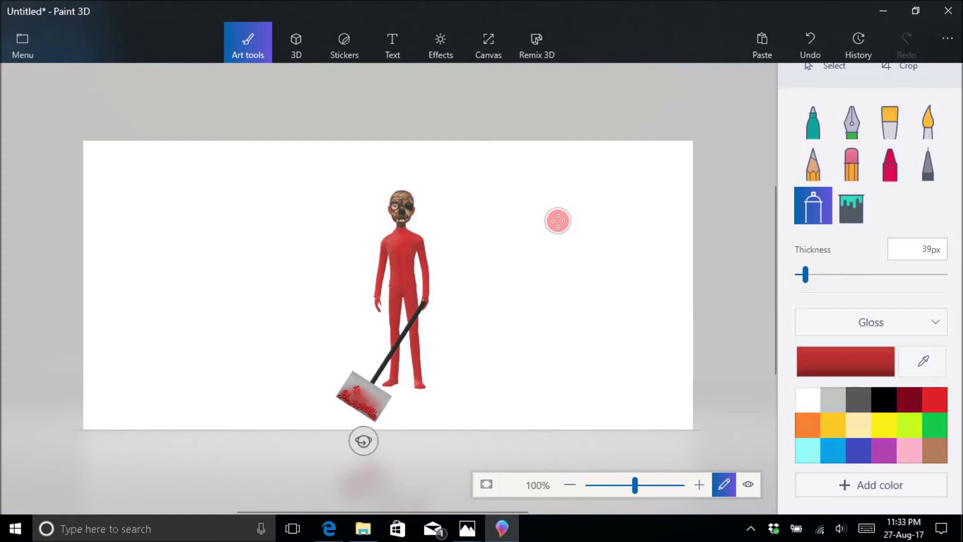
left_click(294, 46)
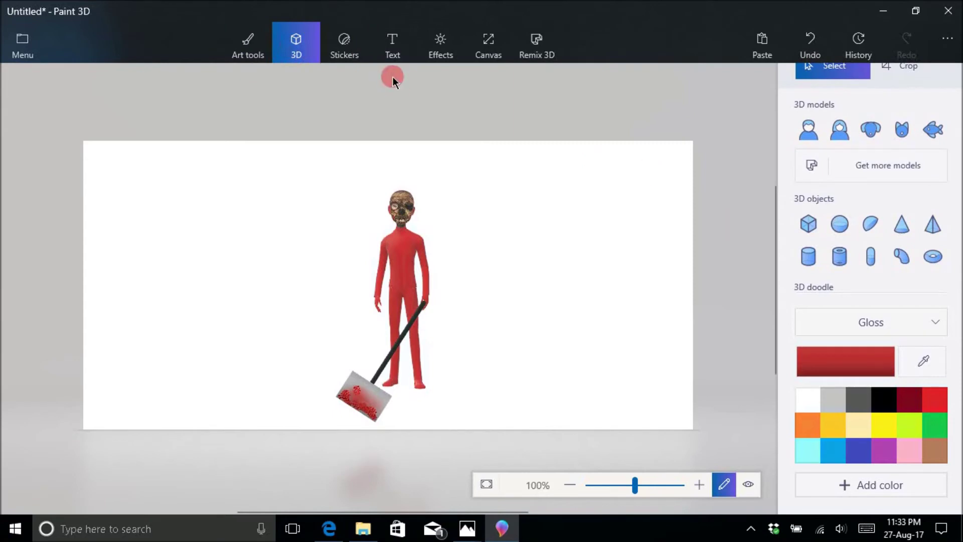
- Draw a red 3D sphere right of the figure and adjust its depth and rotation
left_click(721, 217)
left_click(843, 225)
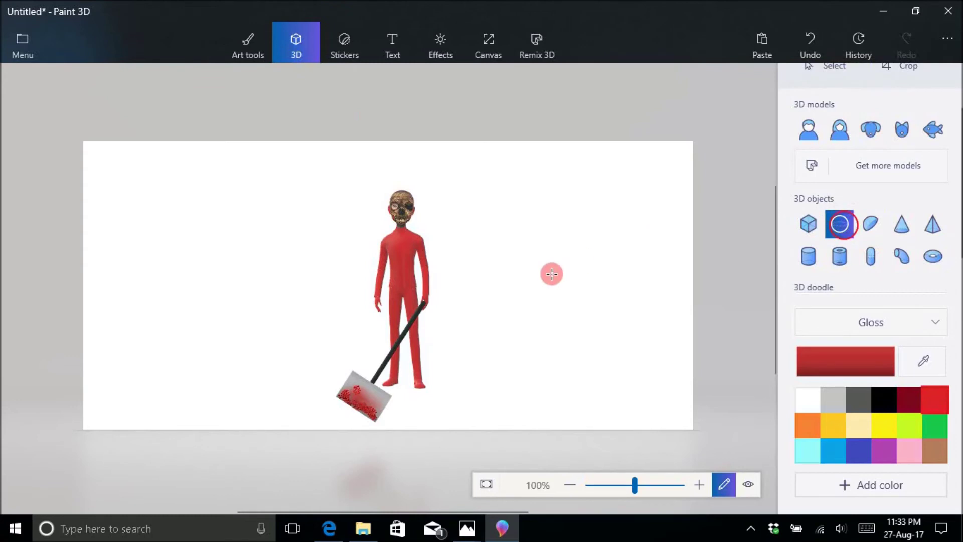
left_click_drag(520, 257, 576, 316)
left_click(498, 296)
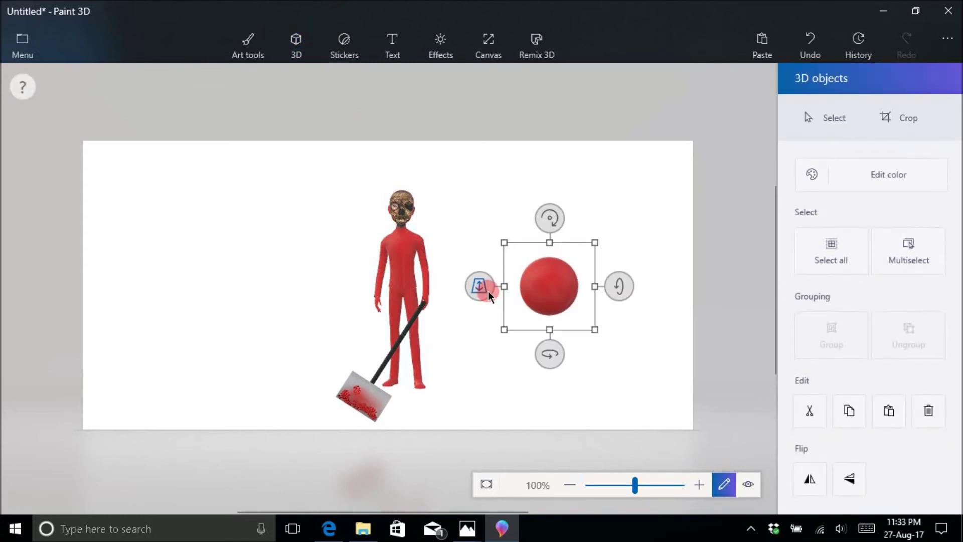
left_click_drag(479, 289, 484, 314)
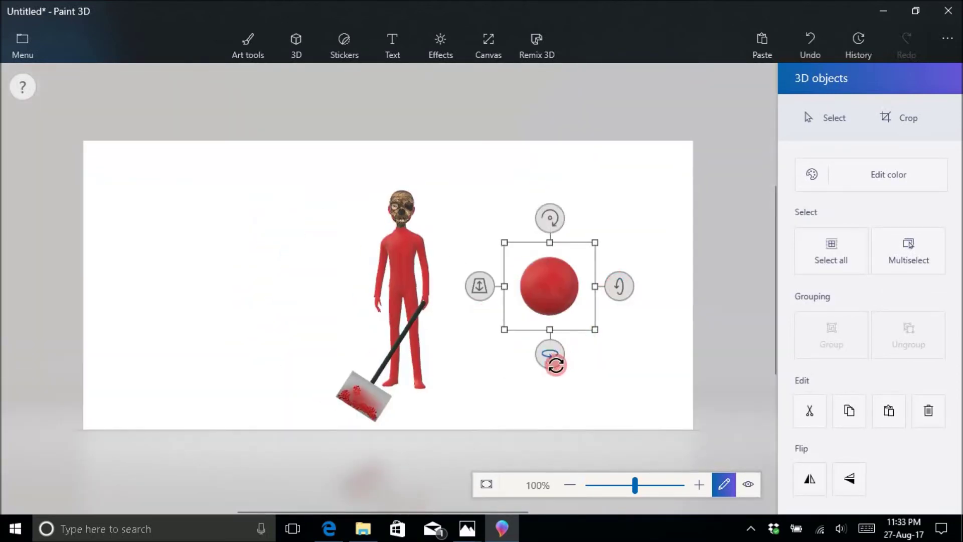
mouse_move(555, 362)
left_mouse_down()
mouse_move(615, 360)
mouse_move(534, 356)
mouse_move(561, 356)
left_mouse_up()
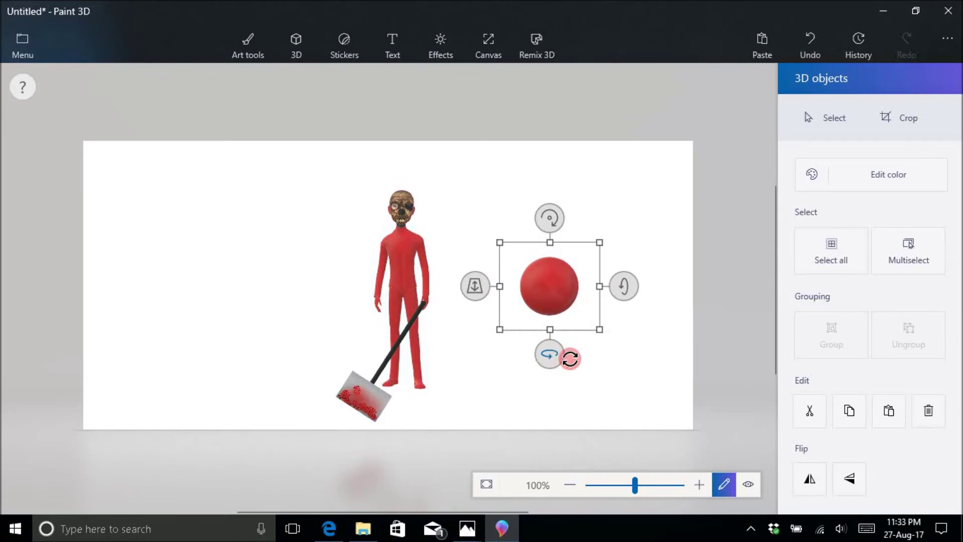
- Duplicate the sphere twice and arrange the three spheres into a triangle
key("ctrl")
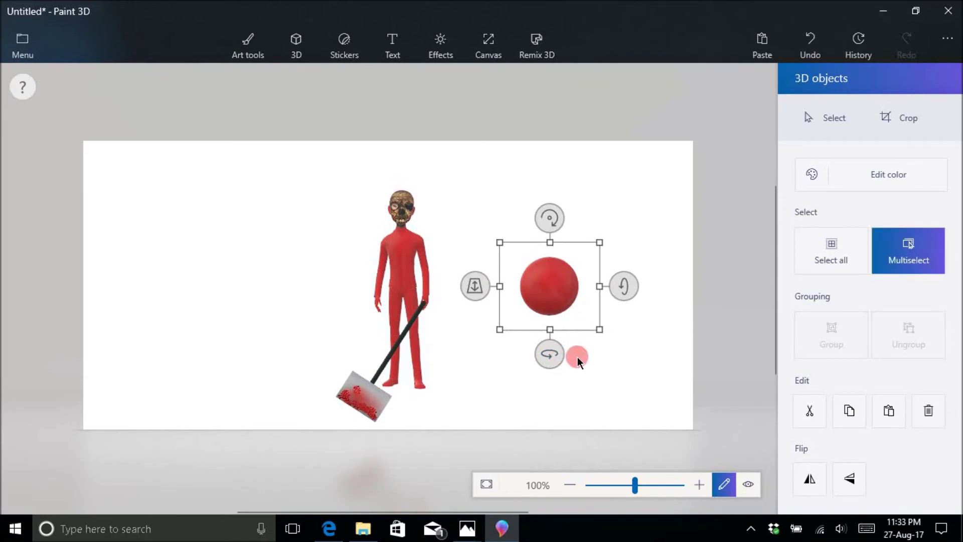
key("ctrl+v")
key("ctrl+v")
left_click_drag(577, 319, 504, 407)
left_click_drag(593, 398, 609, 407)
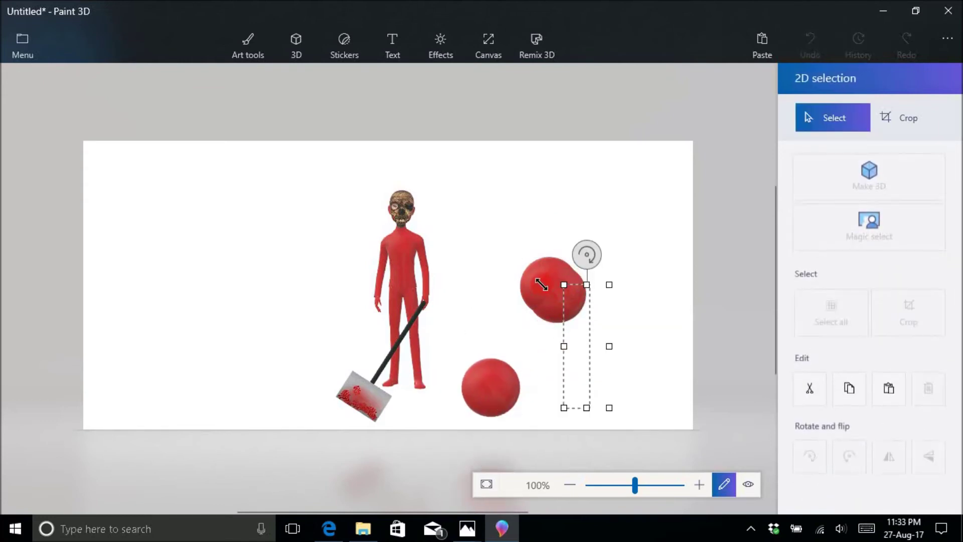
left_click(556, 317)
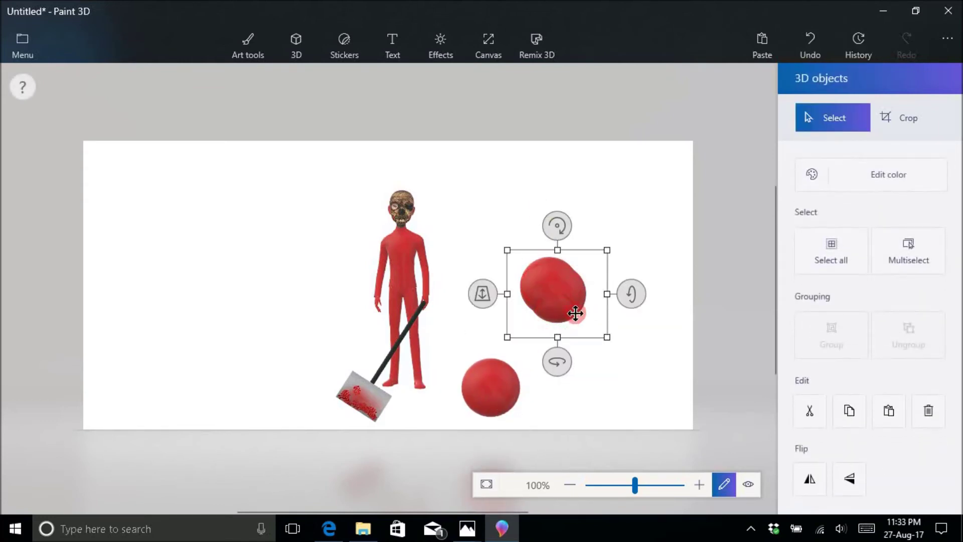
left_click_drag(576, 314, 601, 416)
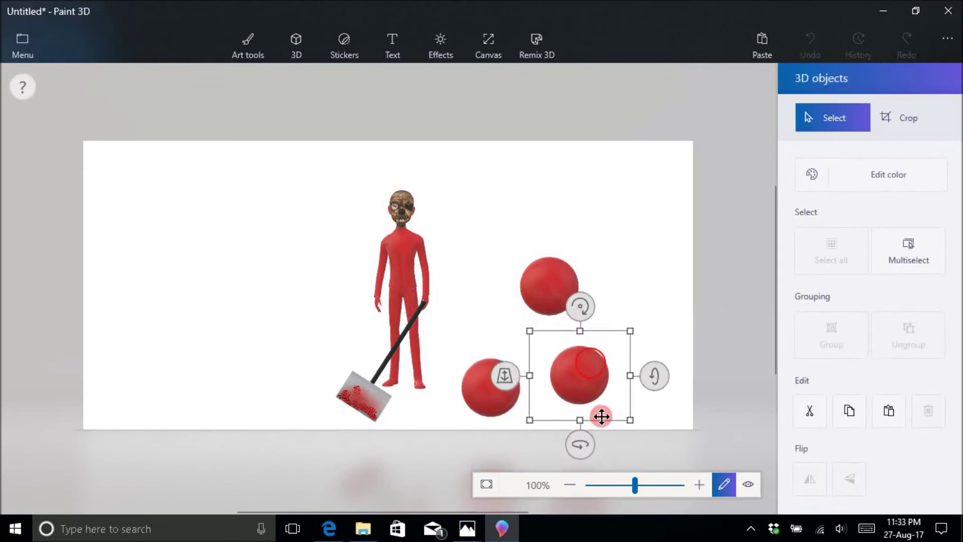
left_click(552, 280)
left_click_drag(553, 279, 504, 316)
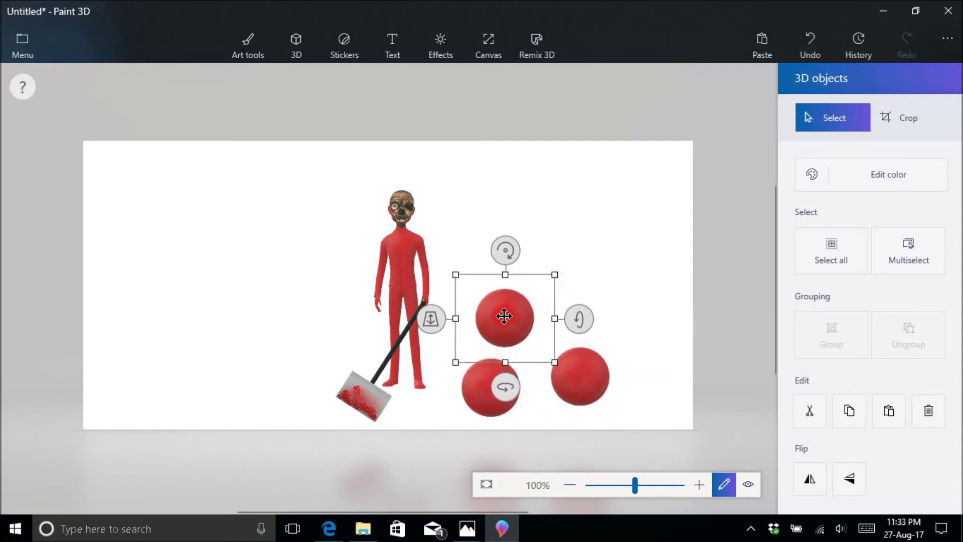
left_click(648, 262)
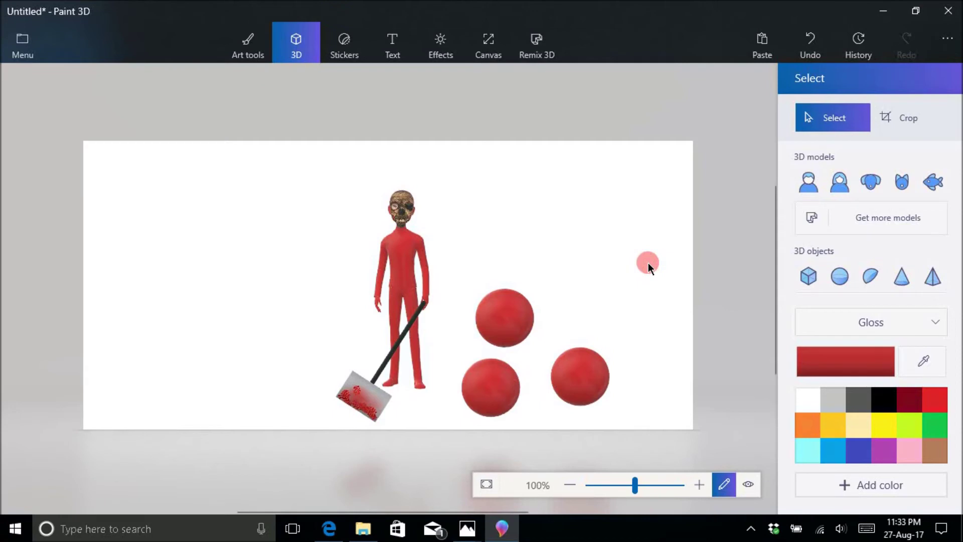
left_click(519, 325)
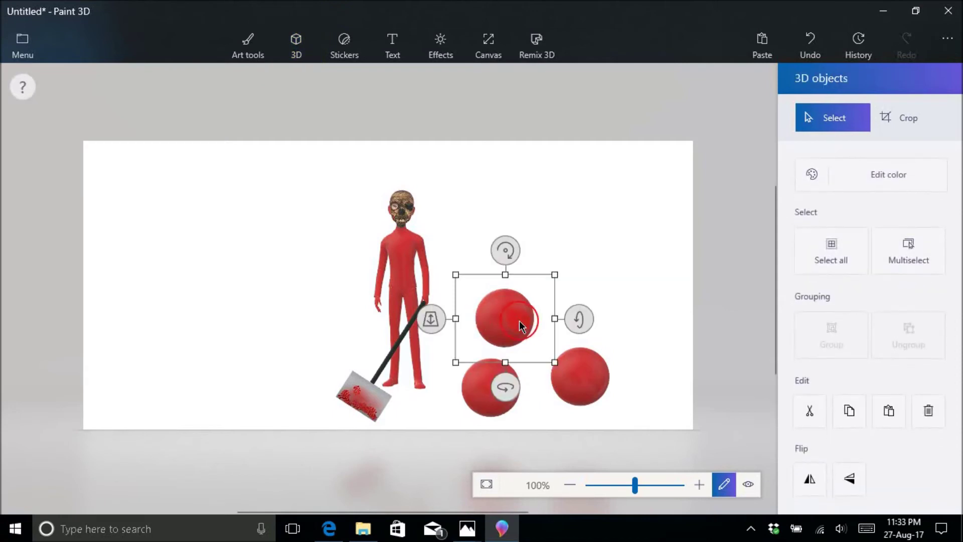
- Add the 'huma 3' image as a custom sticker and shrink it
left_click(344, 50)
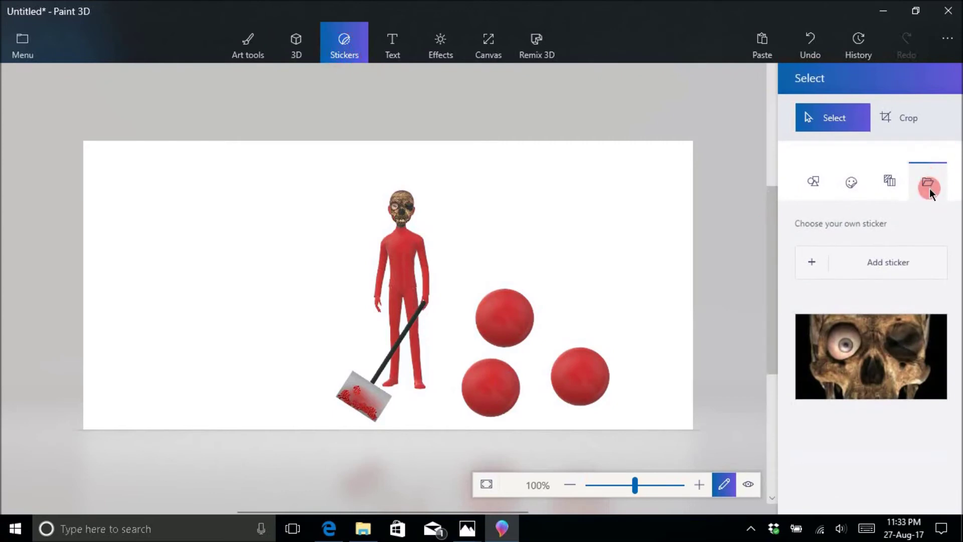
left_click(890, 264)
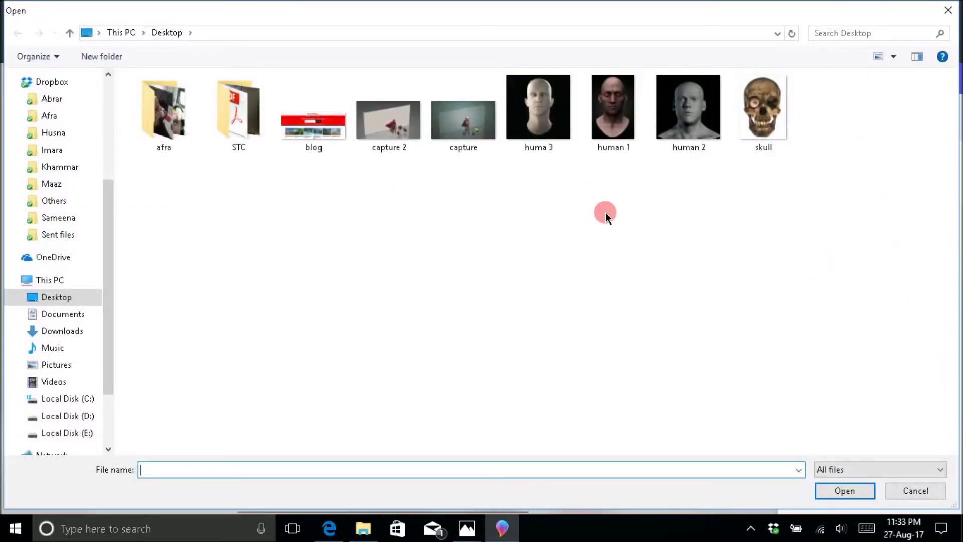
double_click(534, 100)
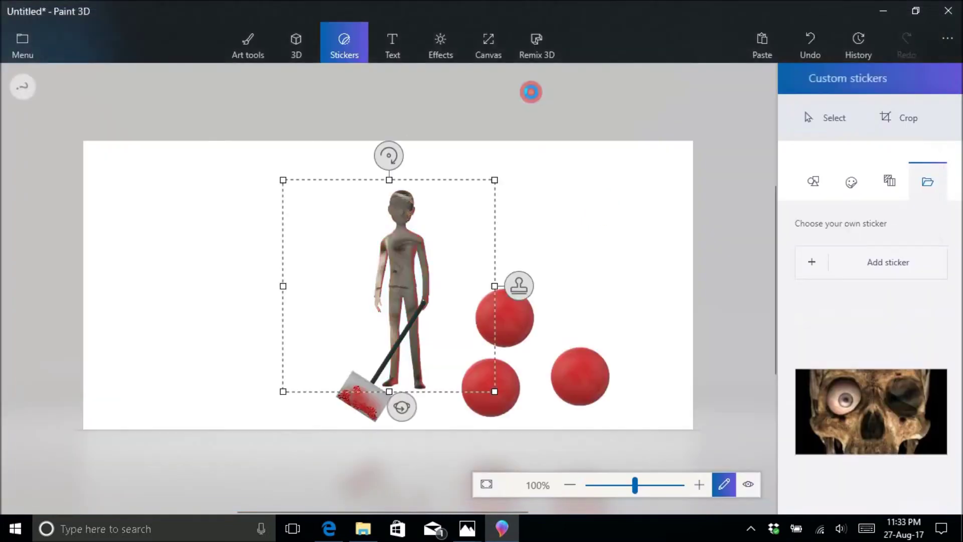
left_click_drag(421, 239, 606, 225)
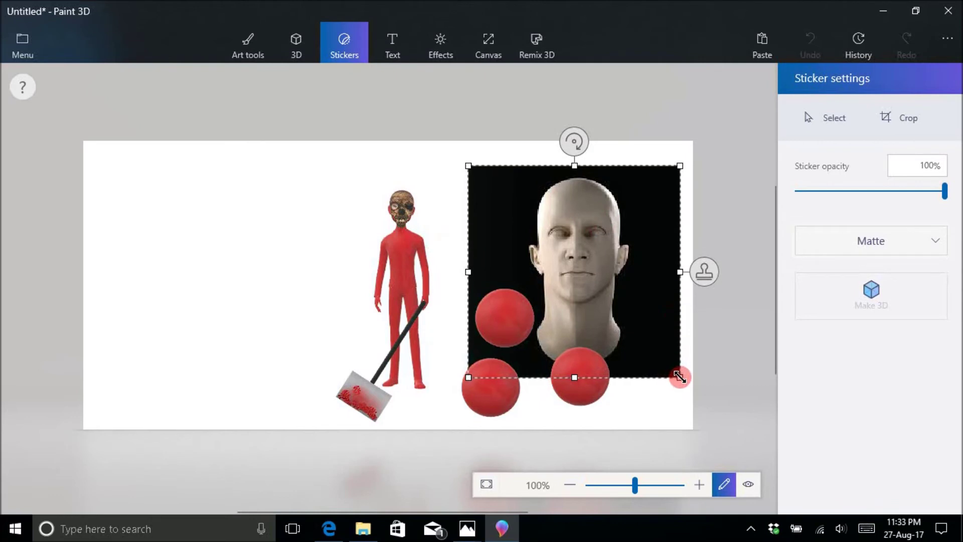
left_click_drag(680, 376, 564, 210)
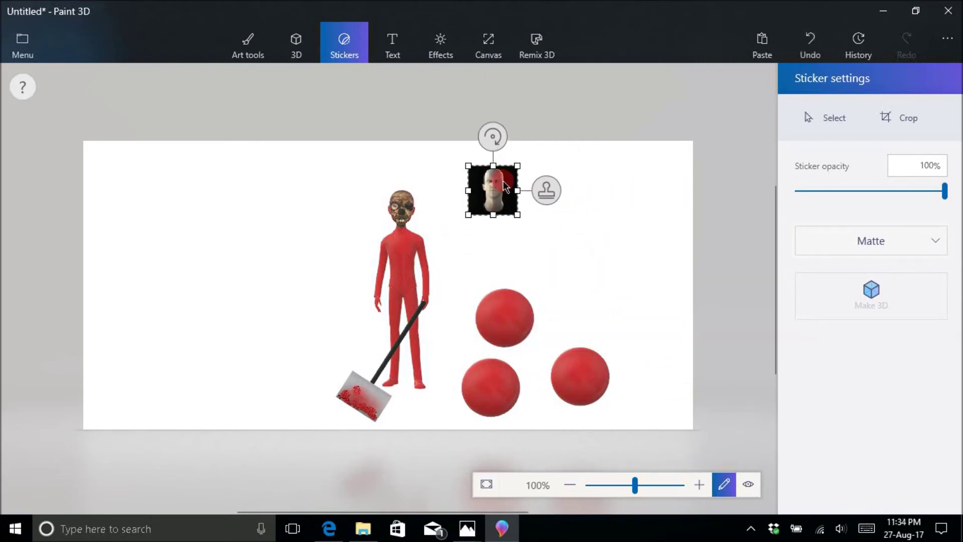
- Fit the face sticker over the top red sphere, slightly enlarged and tilted, and apply it
left_click_drag(487, 179, 568, 309)
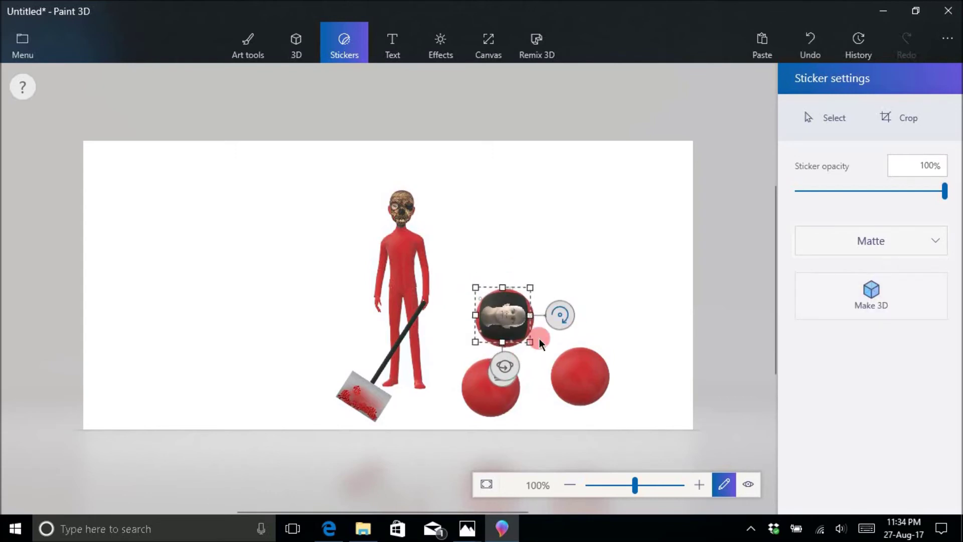
left_click_drag(540, 343, 539, 351)
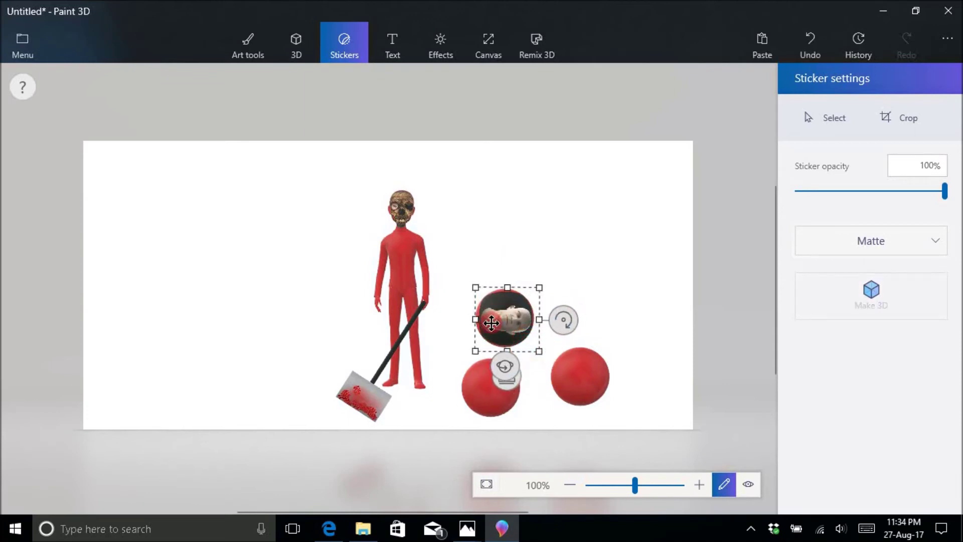
left_click_drag(491, 323, 538, 317)
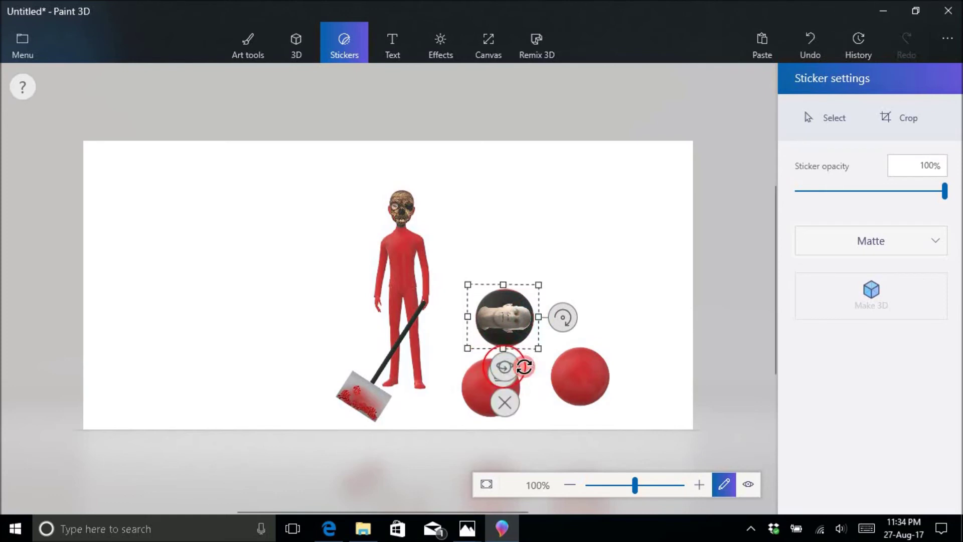
left_click(540, 362)
mouse_move(562, 318)
left_mouse_down()
mouse_move(558, 335)
mouse_move(571, 308)
left_mouse_up()
left_click(528, 230)
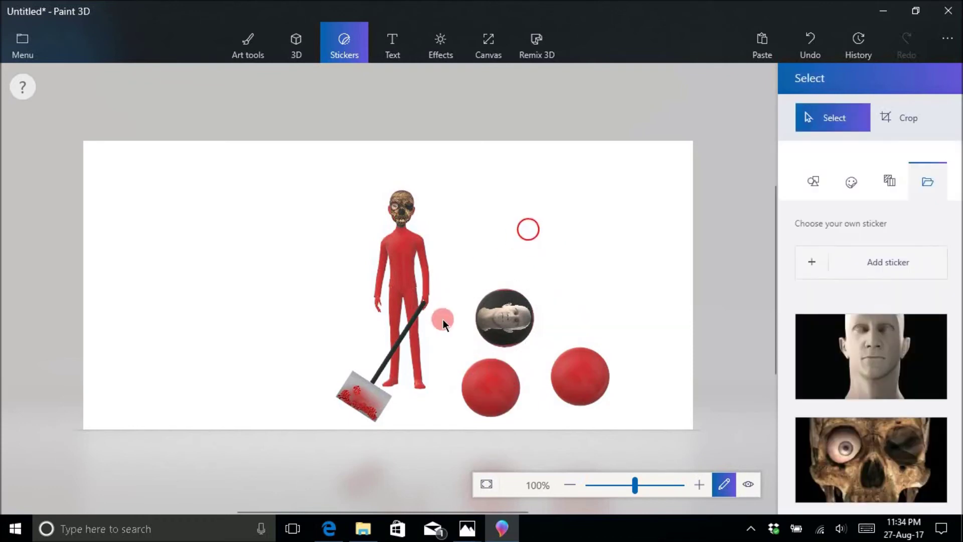
left_click(494, 314)
- Spin the face sphere and recolour it black, undoing a trial depth move
mouse_move(583, 318)
left_mouse_down()
mouse_move(578, 279)
mouse_move(581, 306)
left_mouse_up()
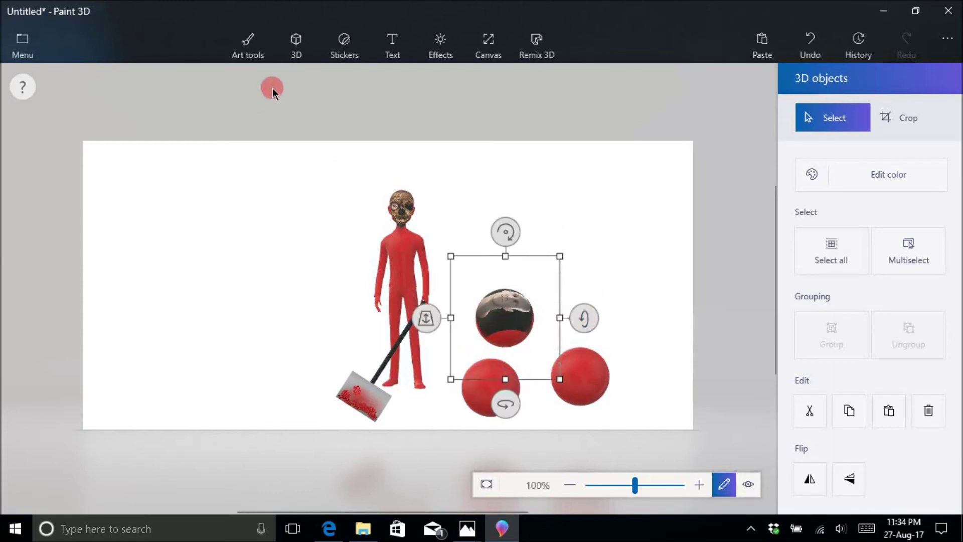
left_click(868, 177)
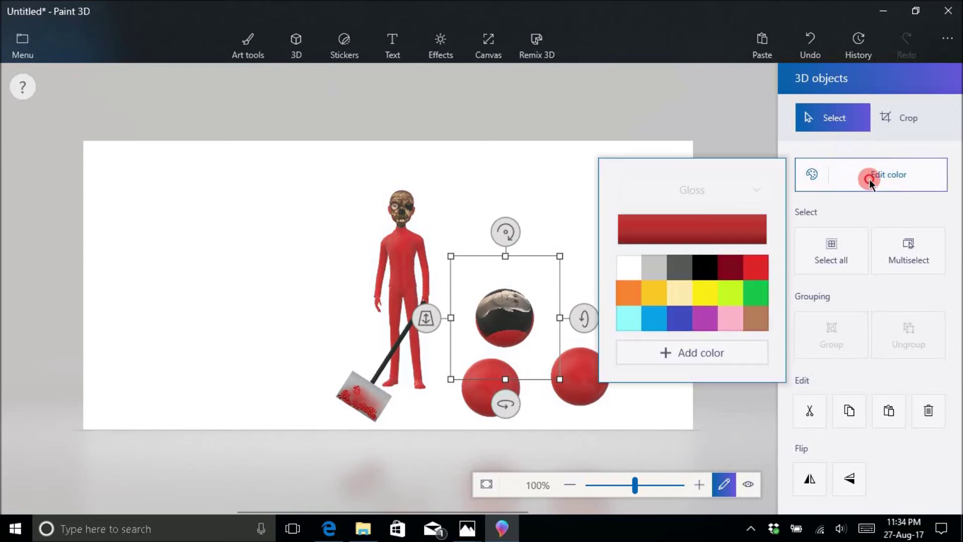
left_click(705, 276)
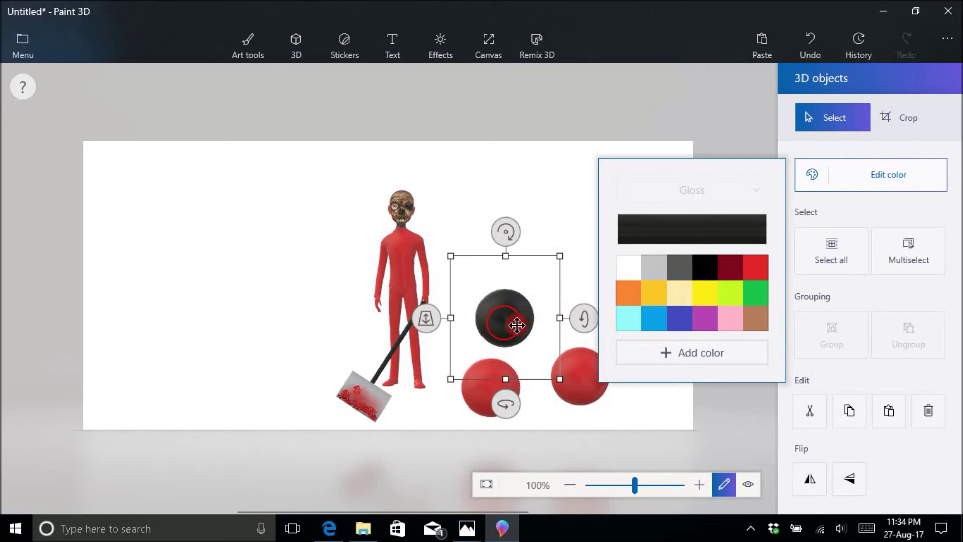
mouse_move(427, 322)
left_mouse_down()
mouse_move(429, 347)
mouse_move(426, 314)
left_mouse_up()
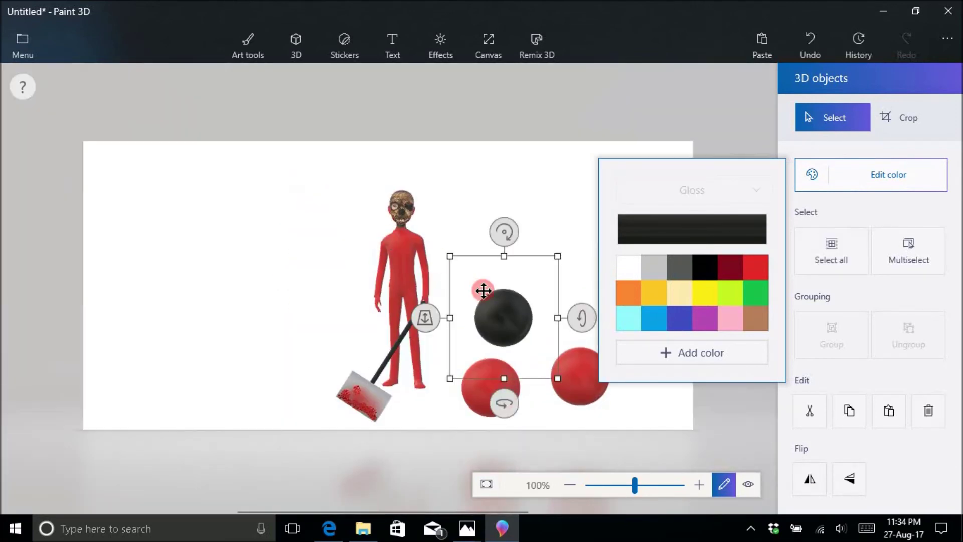
key("ctrl+z")
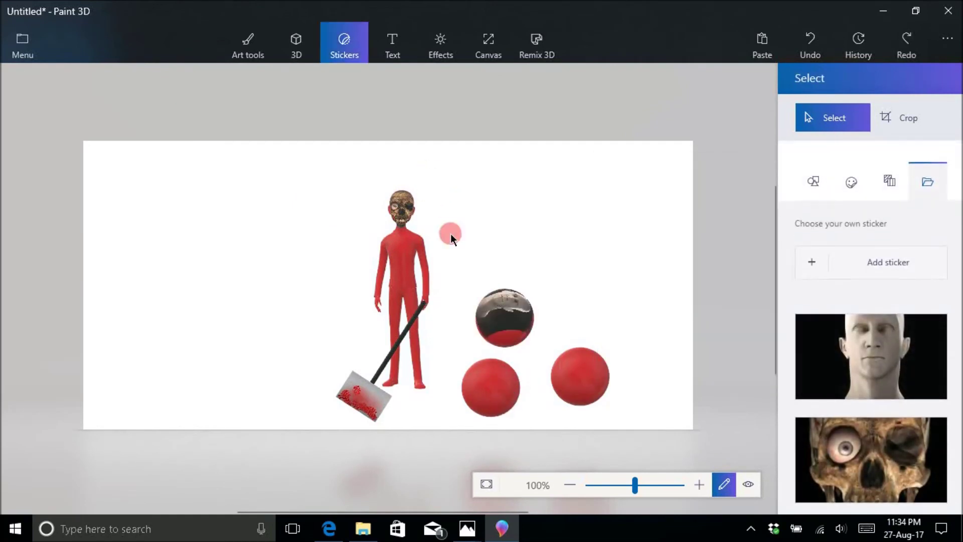
- Shift the sphere slightly and spin it until the face looks forward
left_click(510, 318)
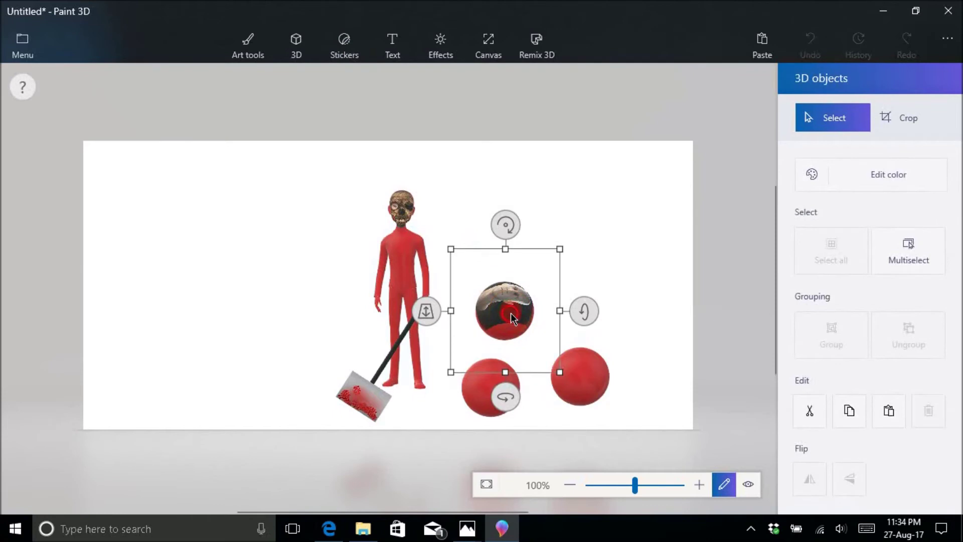
left_click_drag(509, 311, 515, 328)
left_click_drag(589, 329, 589, 350)
- Add the 'human 1' image as a custom sticker
left_click(597, 371)
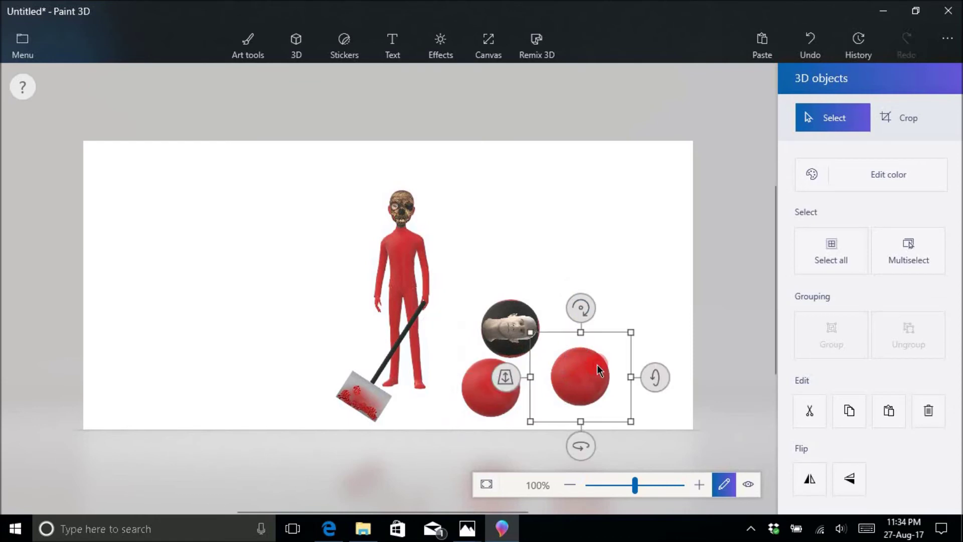
left_click(828, 258)
left_click(405, 106)
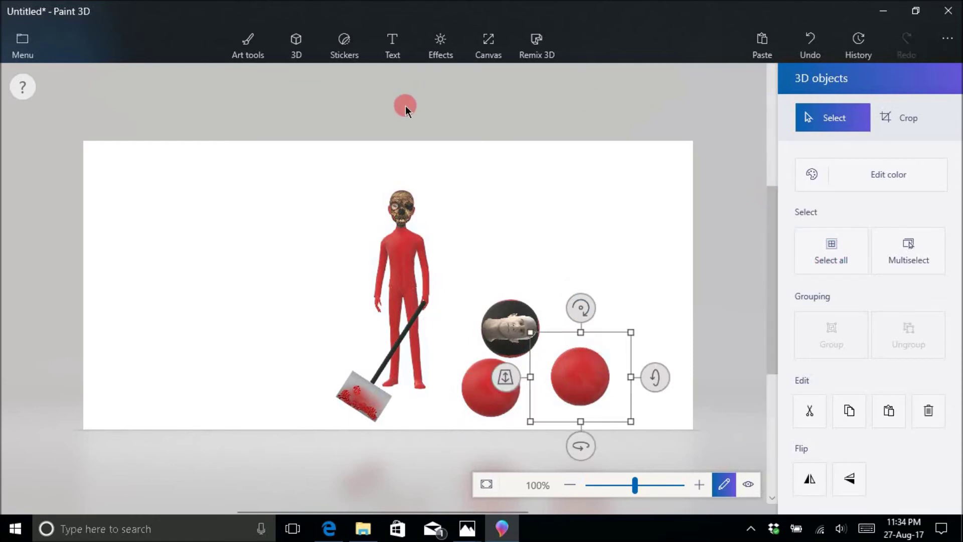
left_click(335, 50)
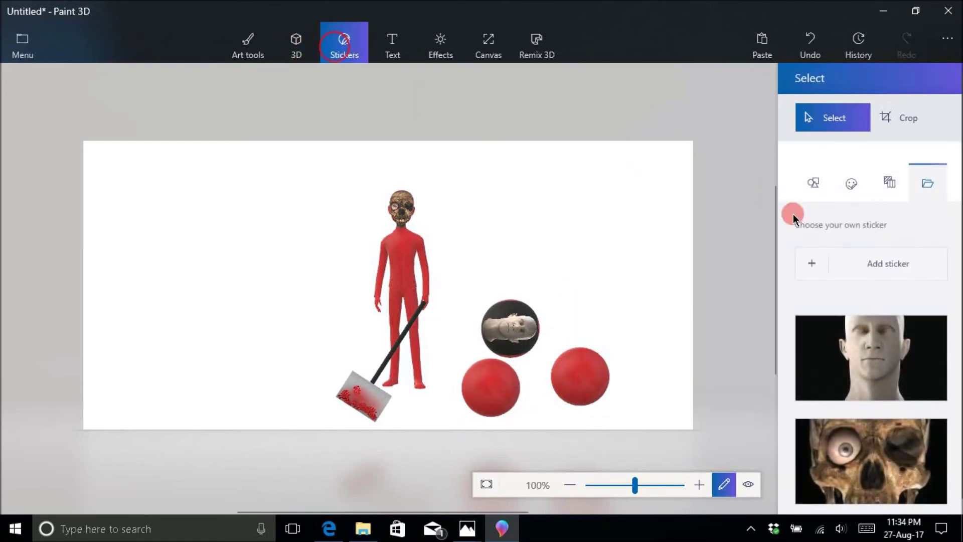
left_click(888, 259)
left_click(625, 278)
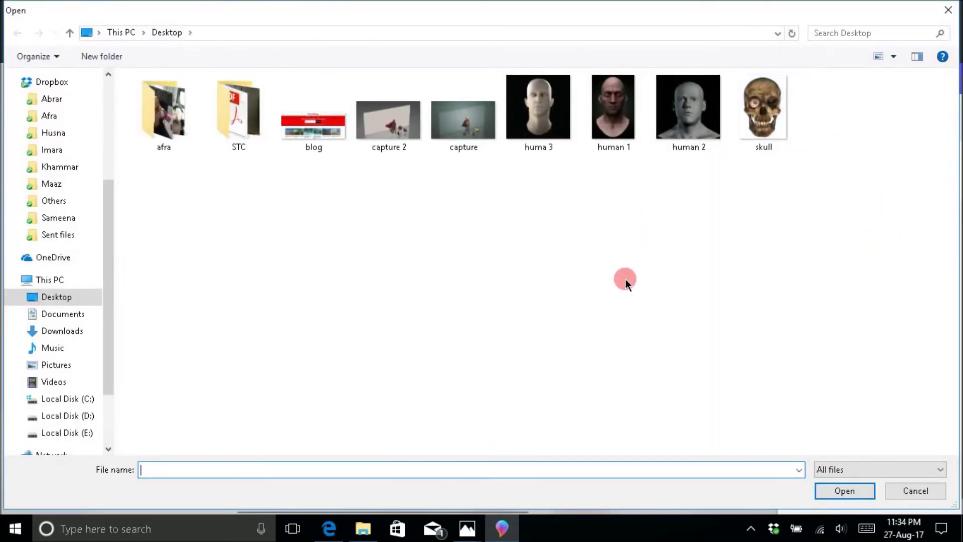
double_click(610, 115)
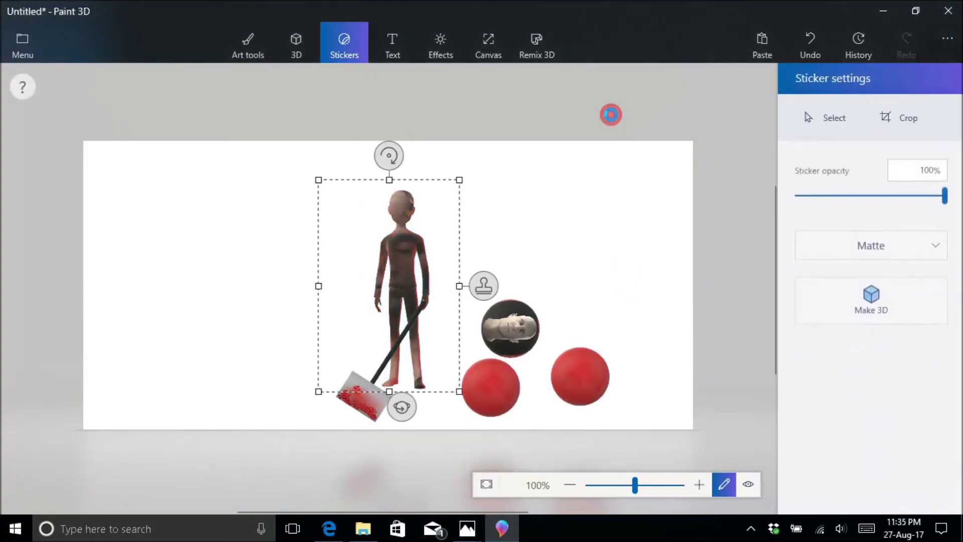
- Shrink and rotate the sticker over the right red ball, then discard it
left_click(445, 263)
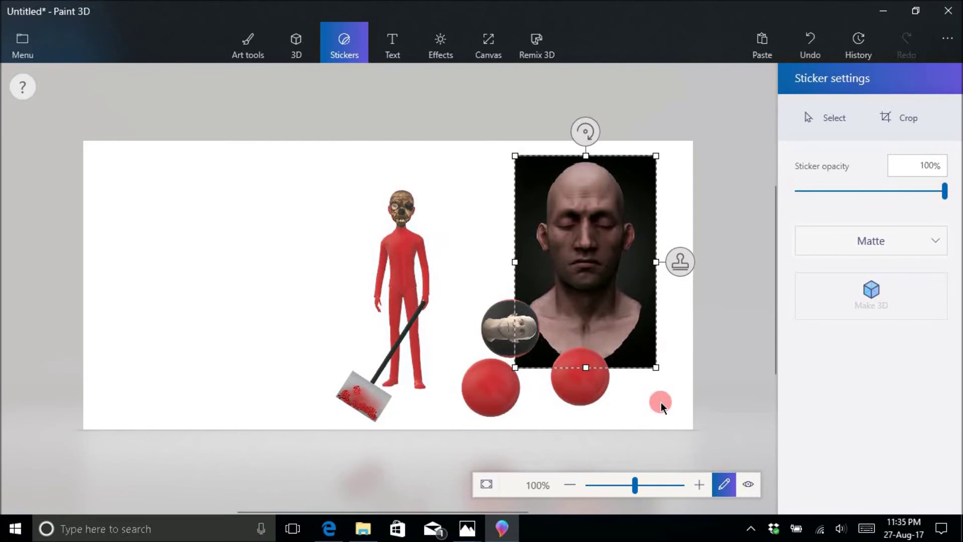
left_click_drag(654, 367, 587, 264)
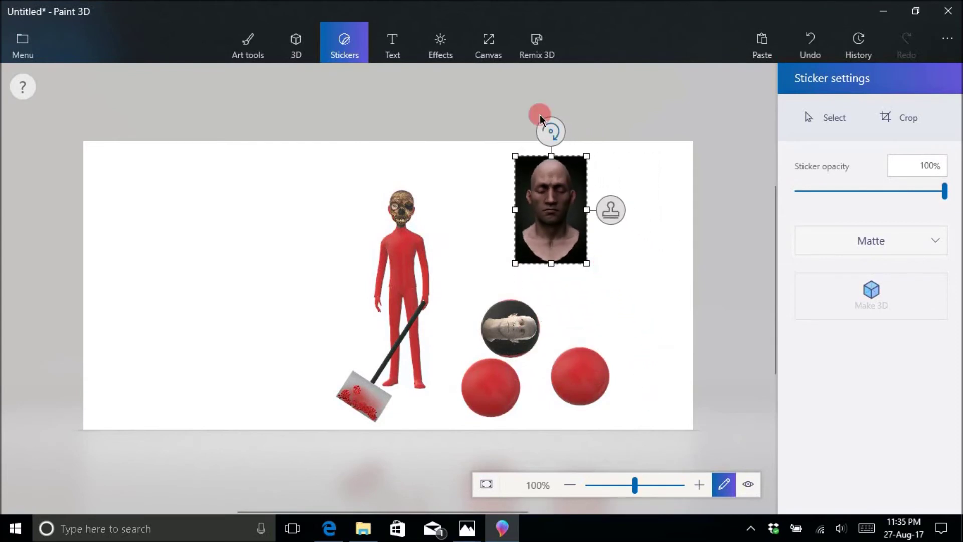
left_click_drag(549, 130, 634, 217)
left_click_drag(546, 195, 564, 357)
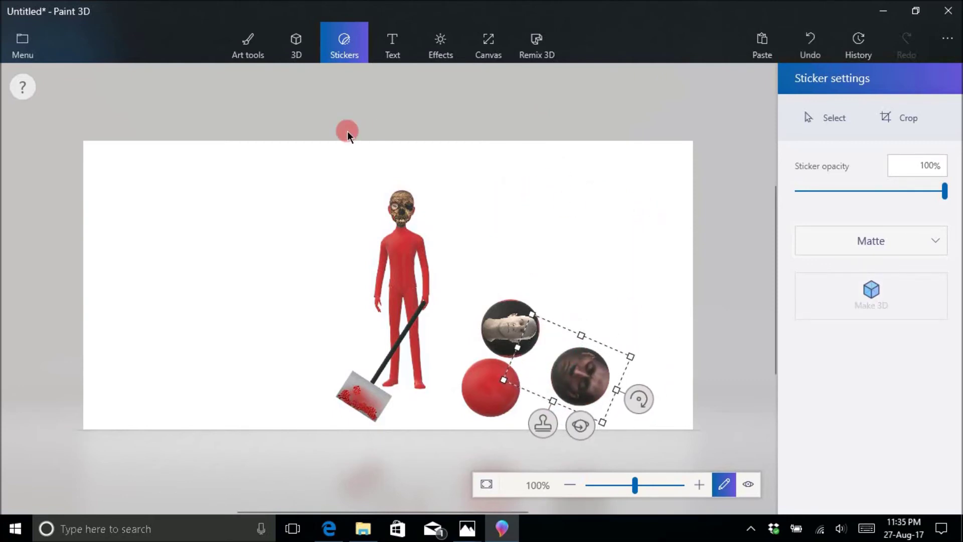
left_click(295, 53)
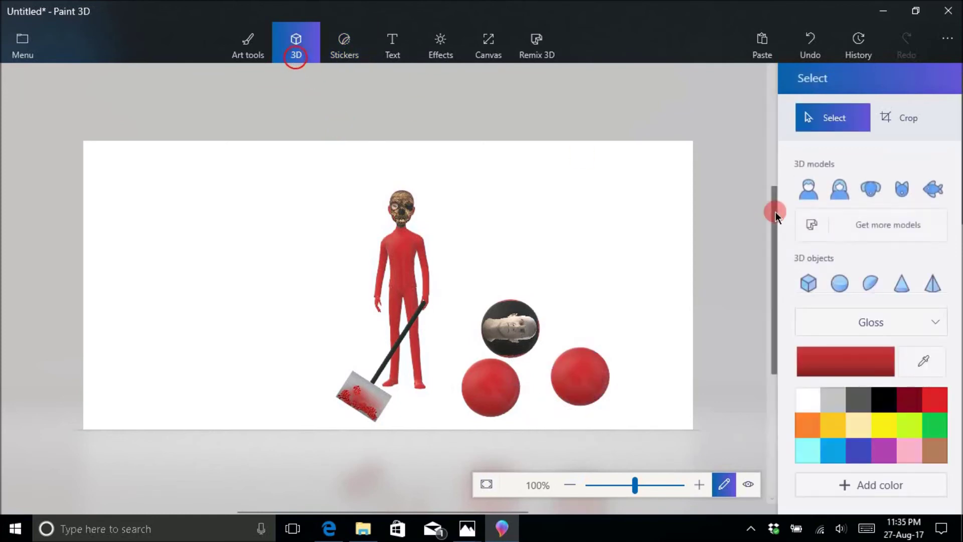
- Shrink, rotate and apply the 'human 2' face sticker onto the lower-left red ball
left_click(337, 50)
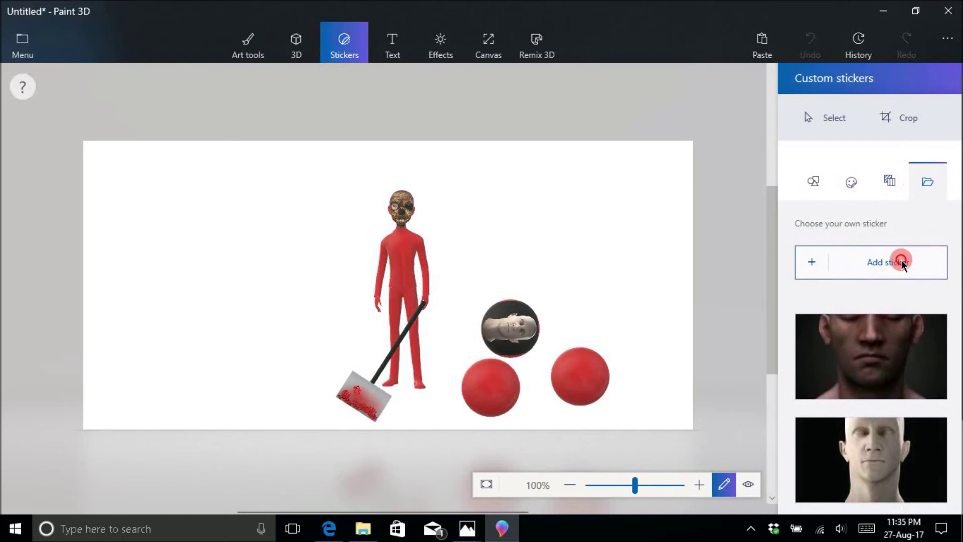
left_click(901, 262)
double_click(686, 104)
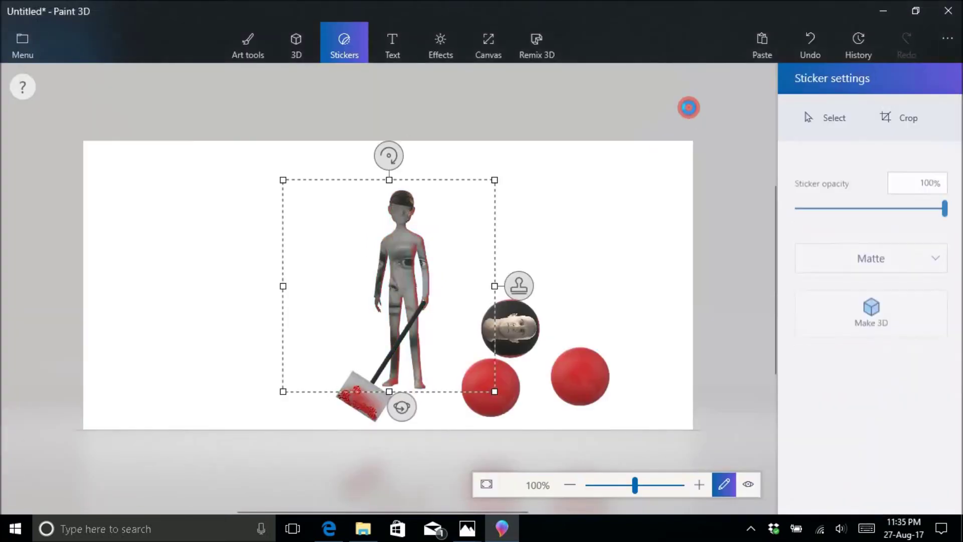
left_click_drag(380, 264, 286, 340)
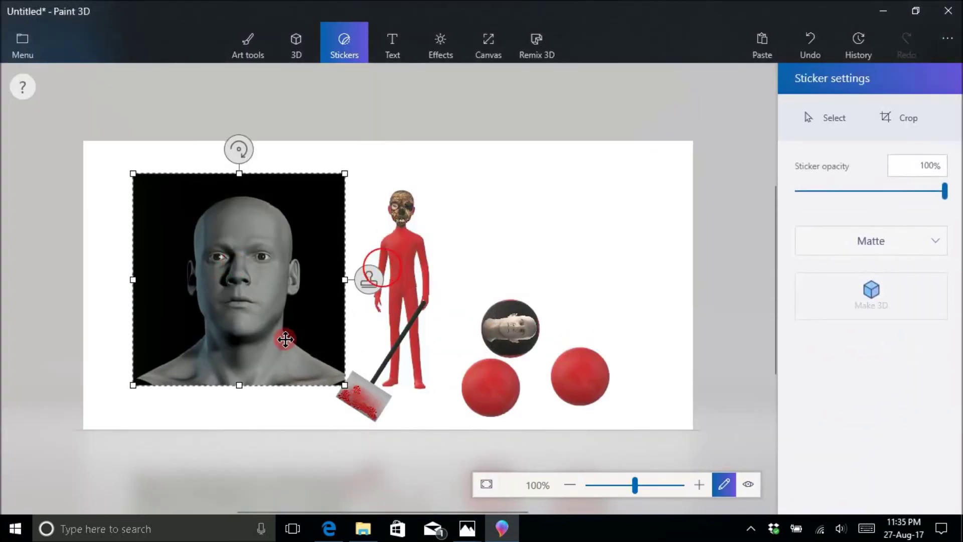
left_click_drag(345, 385, 231, 271)
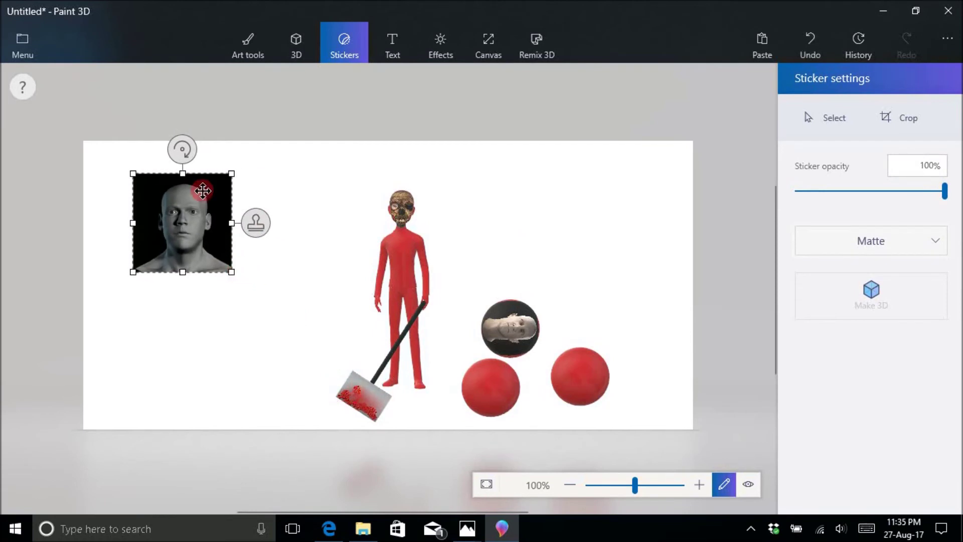
left_click_drag(182, 149, 108, 221)
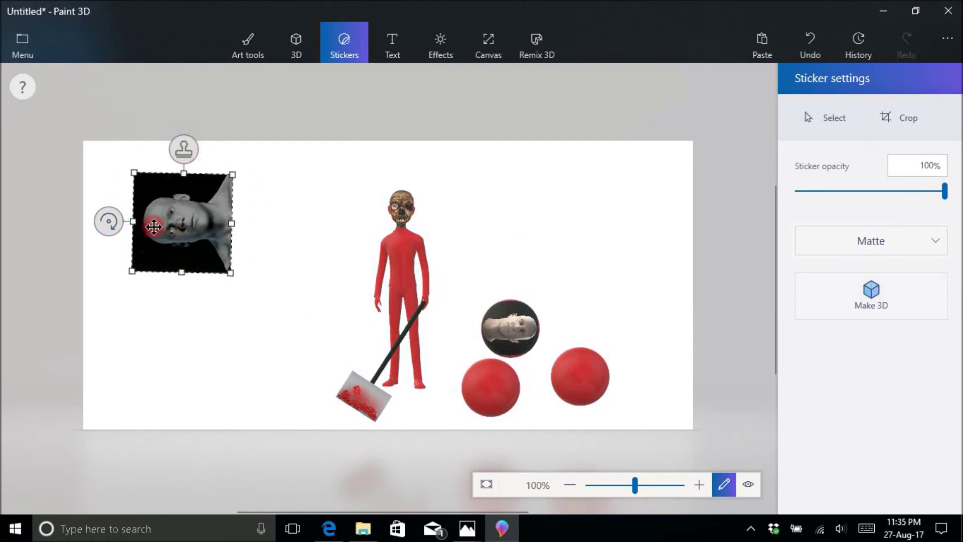
left_click_drag(232, 173, 211, 195)
left_click_drag(182, 237, 504, 391)
left_click(526, 265)
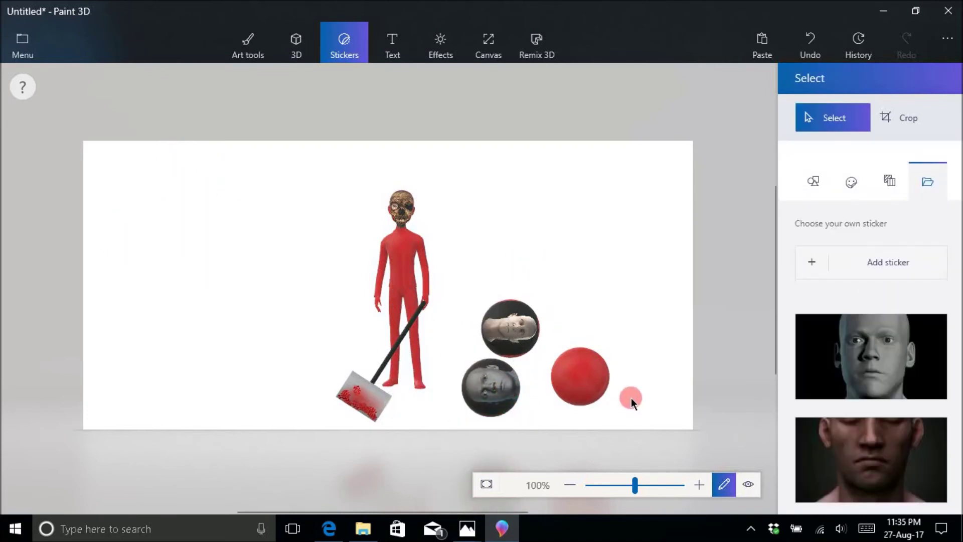
- Wrap the 'human 1' face sticker onto the right red ball and spin the ball to adjust it
left_click(587, 382)
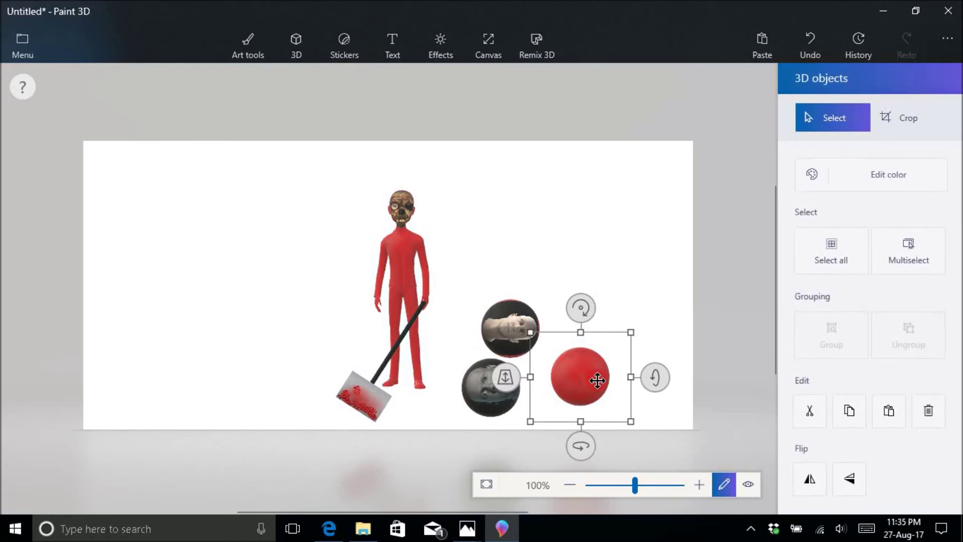
left_click(295, 50)
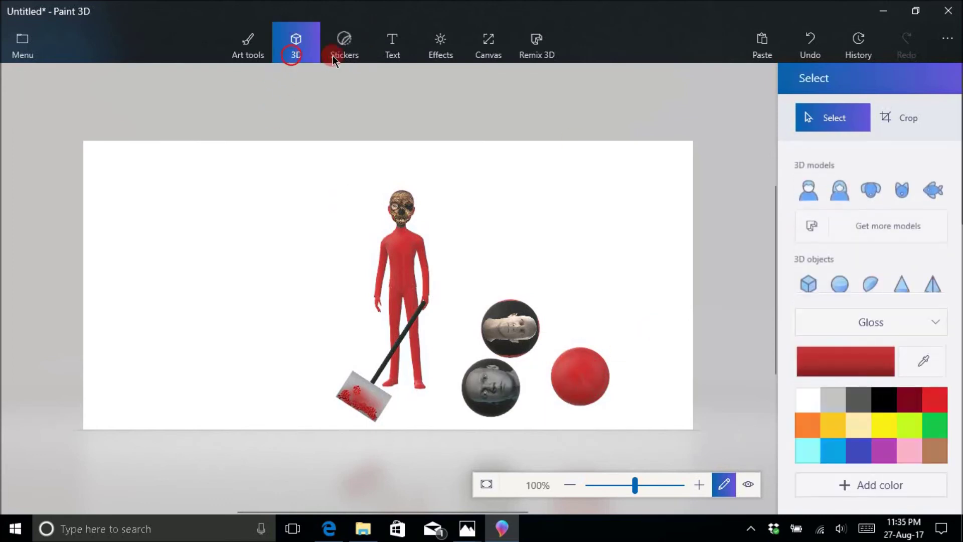
left_click(344, 43)
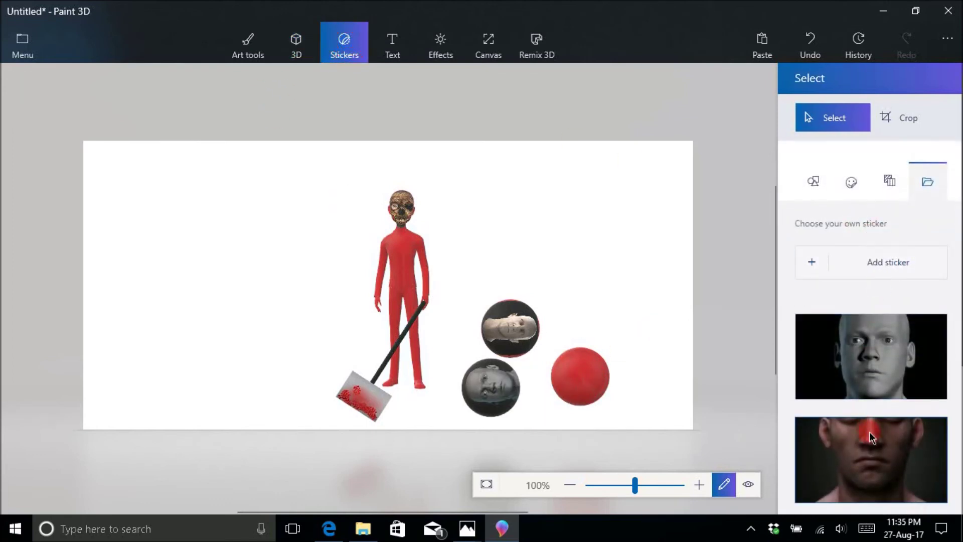
left_click(865, 441)
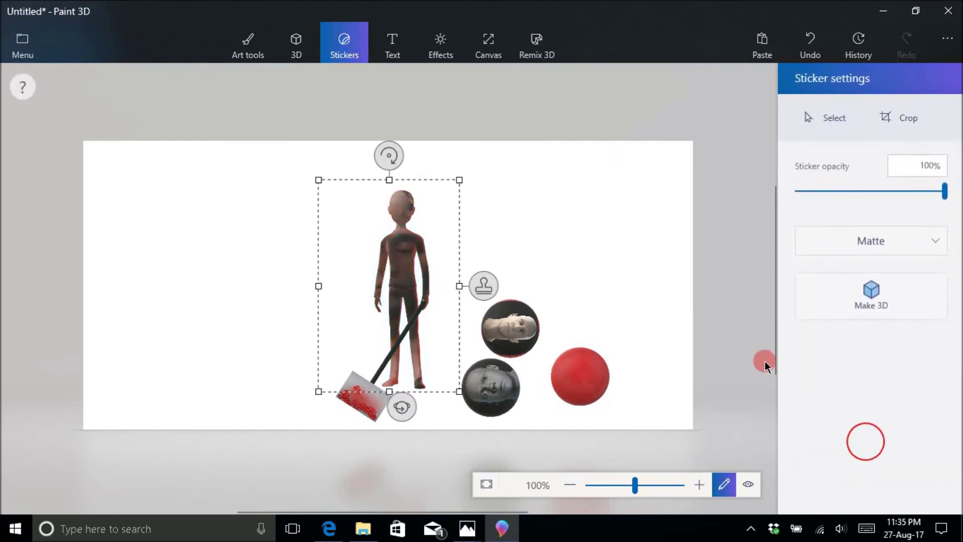
left_click_drag(385, 244, 593, 222)
left_click_drag(593, 132, 671, 251)
left_click_drag(700, 327, 573, 264)
left_click_drag(529, 219, 567, 369)
left_click(563, 369)
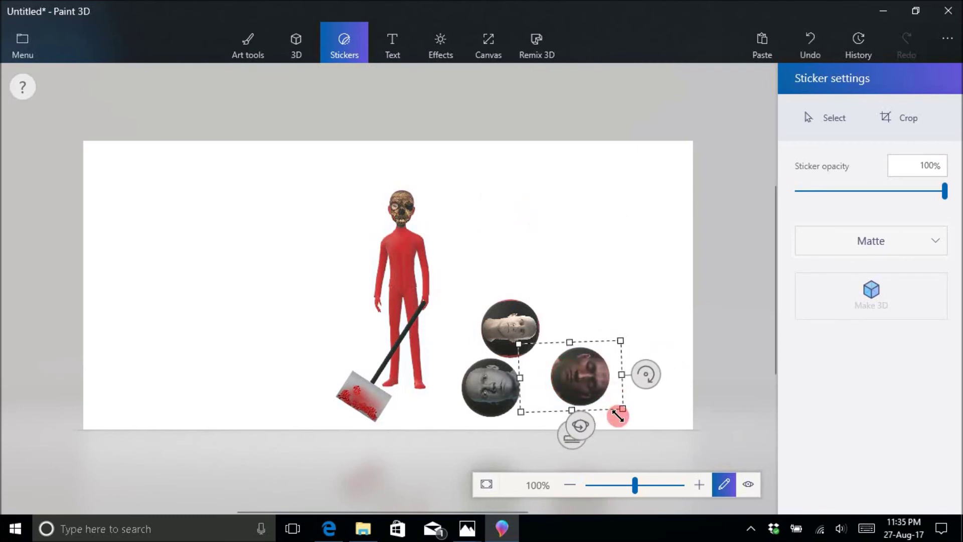
left_click(591, 278)
left_click(578, 380)
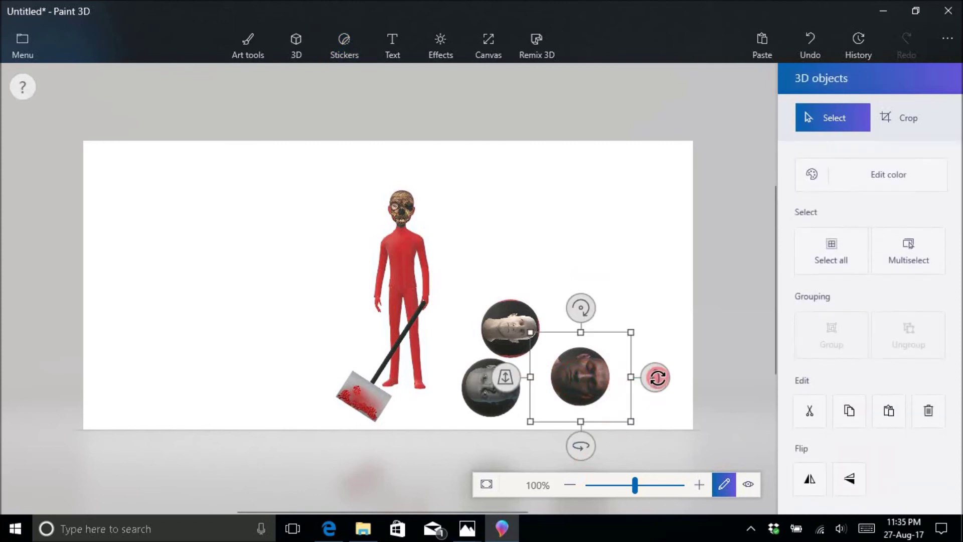
mouse_move(656, 376)
left_mouse_down()
mouse_move(657, 387)
mouse_move(658, 369)
mouse_move(645, 371)
left_mouse_up()
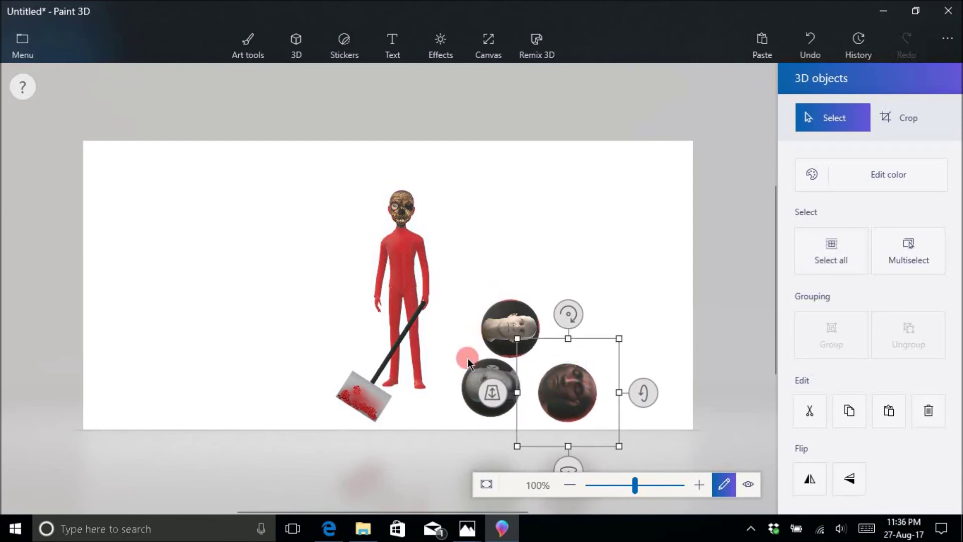
- Adjust the depth of the bottom, right and top face spheres
left_click(477, 366)
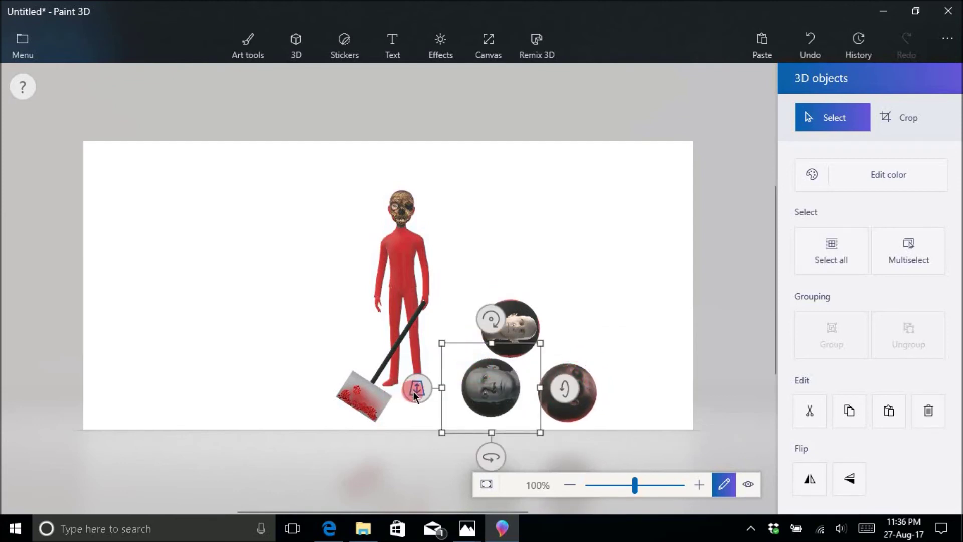
left_click_drag(414, 391, 408, 408)
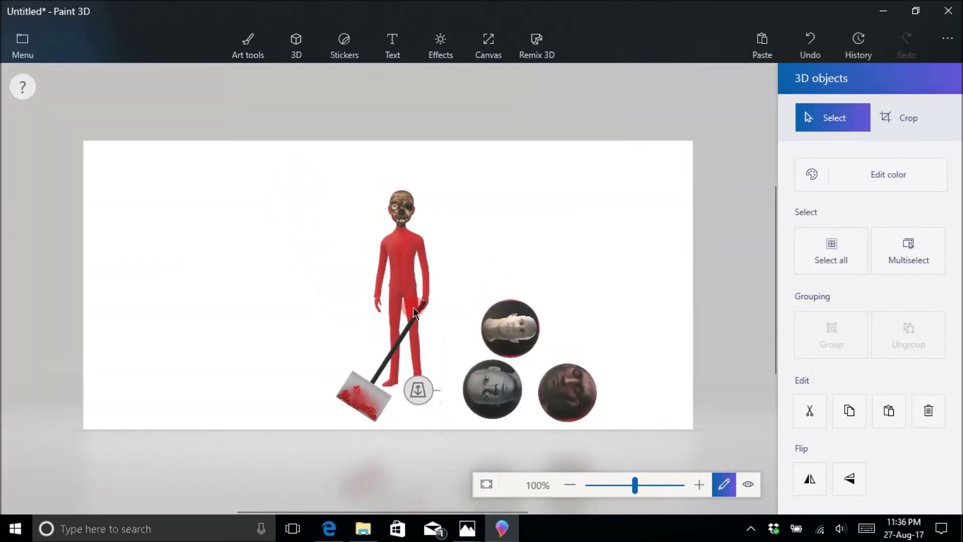
left_click(518, 321)
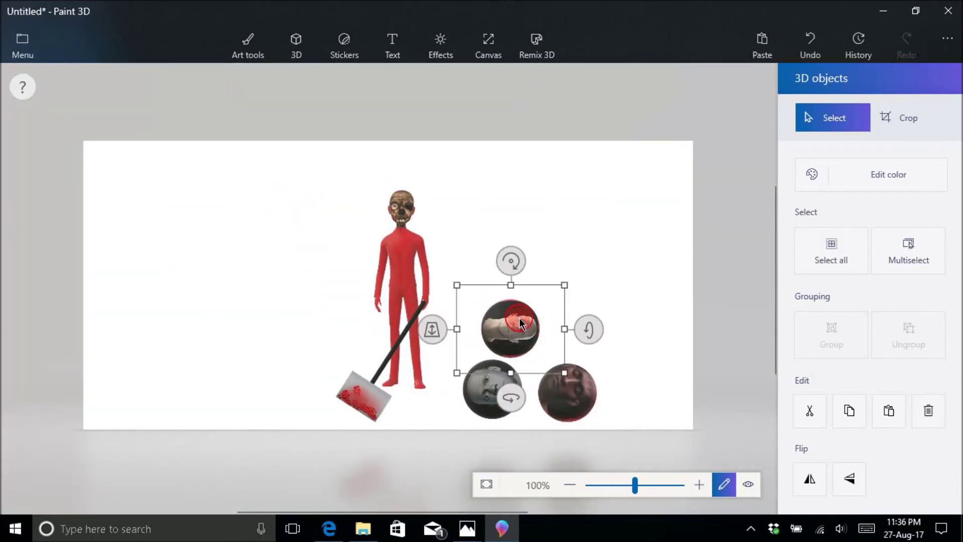
left_click(570, 396)
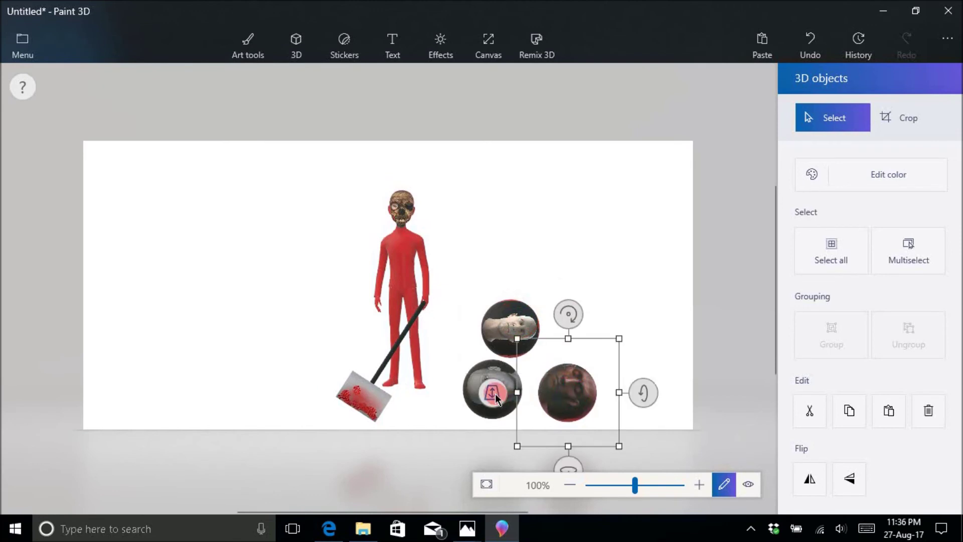
left_click_drag(495, 393, 495, 382)
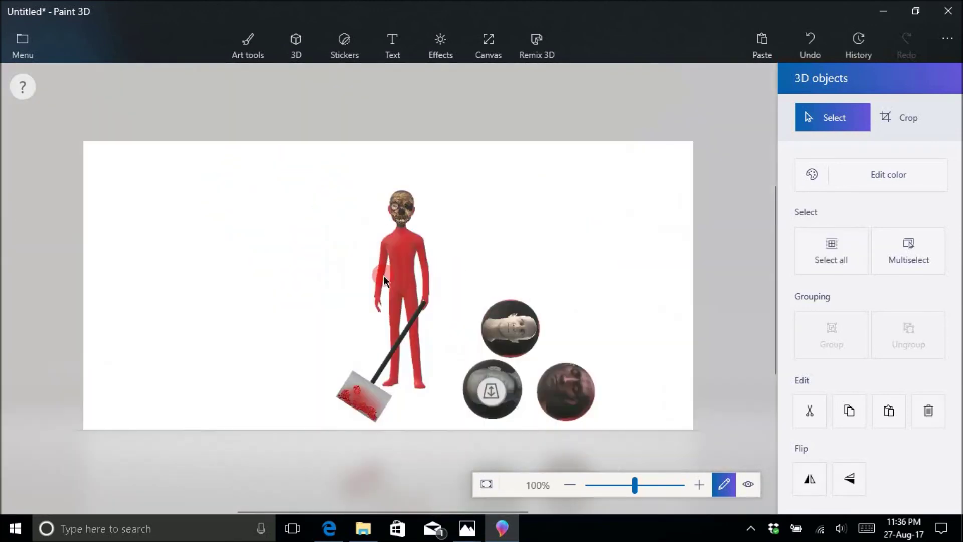
left_click(508, 323)
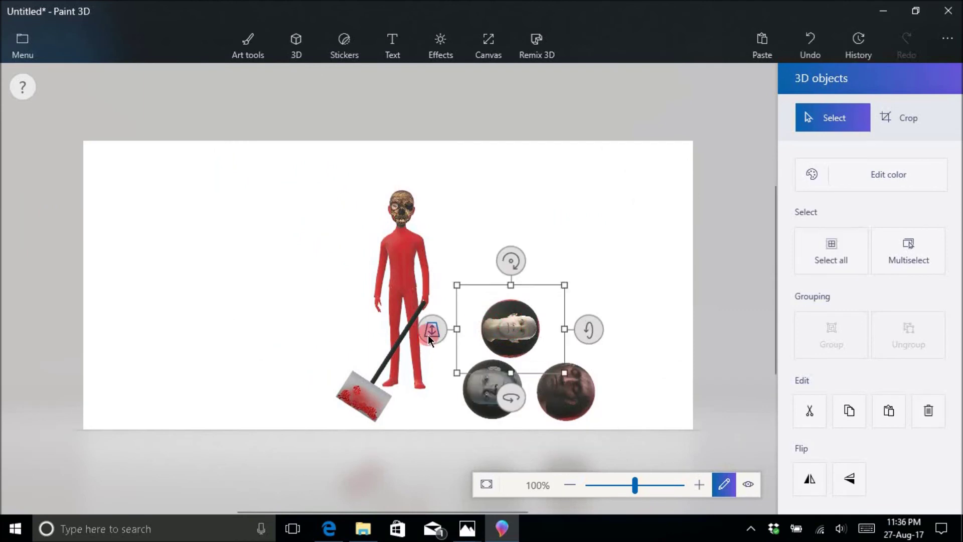
mouse_move(432, 326)
left_mouse_down()
mouse_move(429, 334)
mouse_move(421, 316)
left_mouse_up()
left_click(280, 307)
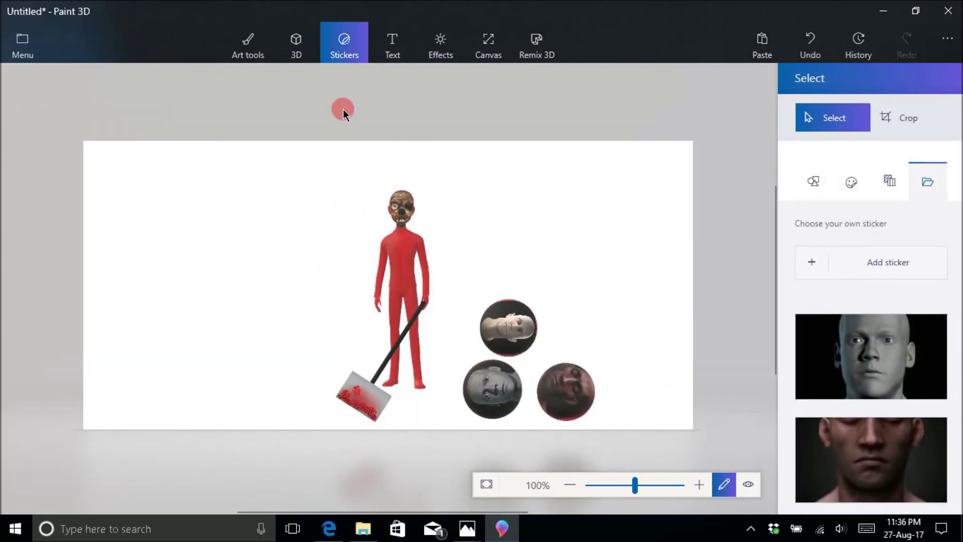
left_click(438, 53)
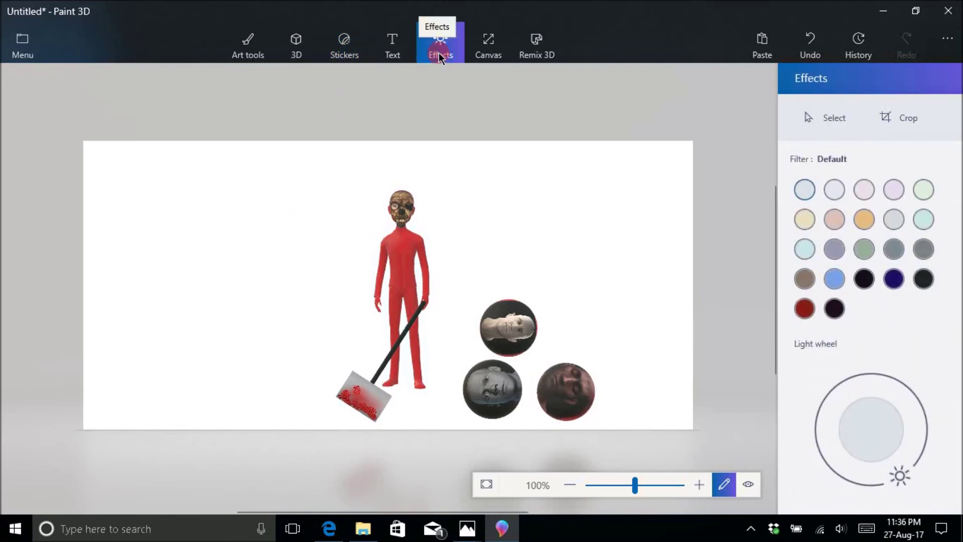
- Choose the Stratus filter swatch, giving the scene a soft, muted cast
left_click(745, 268)
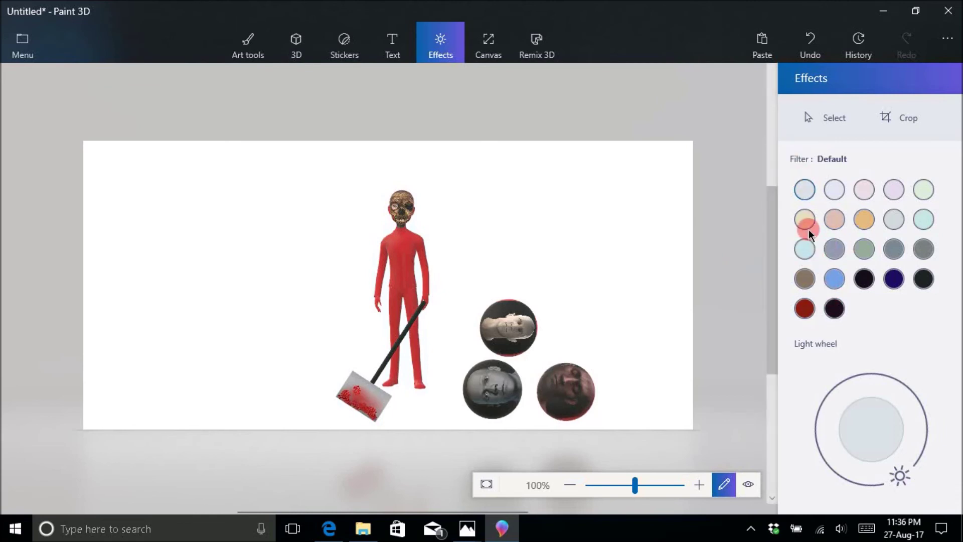
left_click(928, 246)
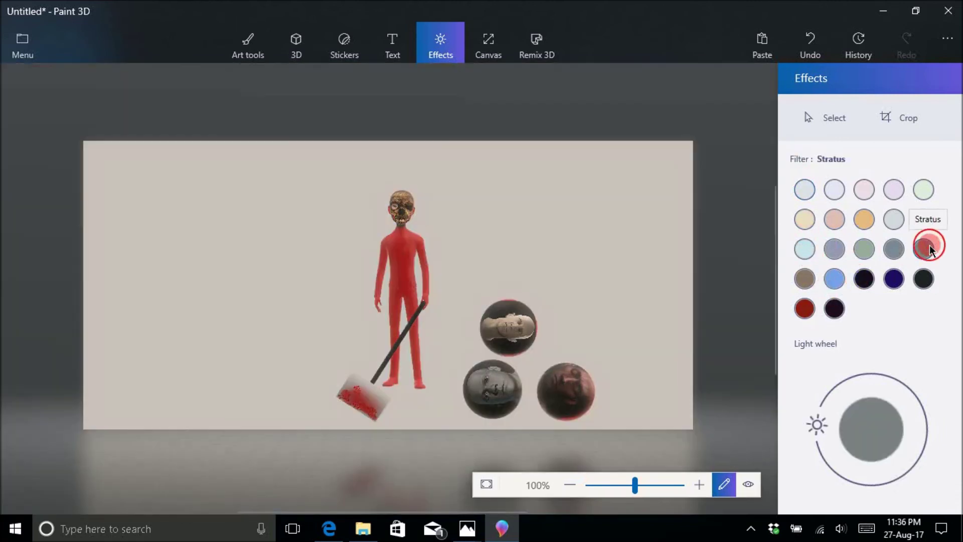
left_click(497, 417)
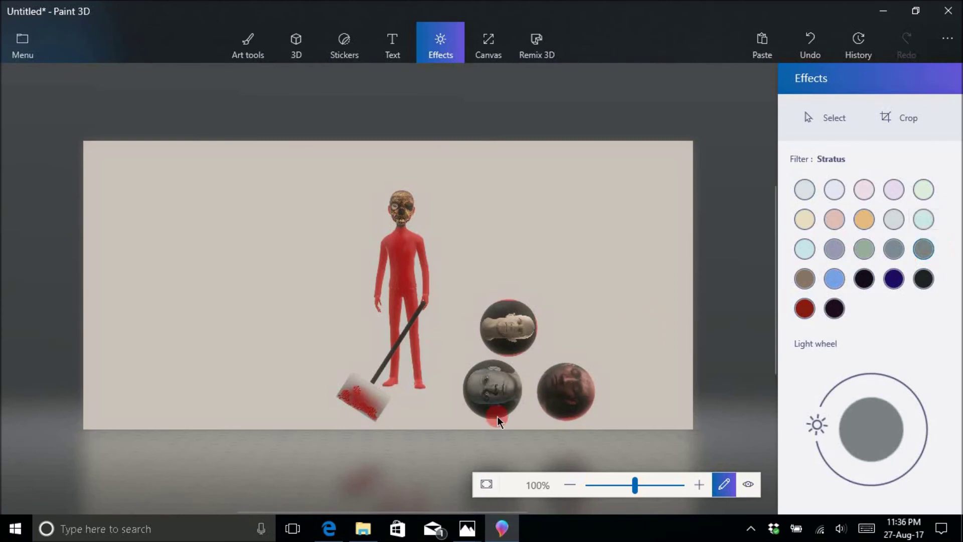
left_click(380, 325)
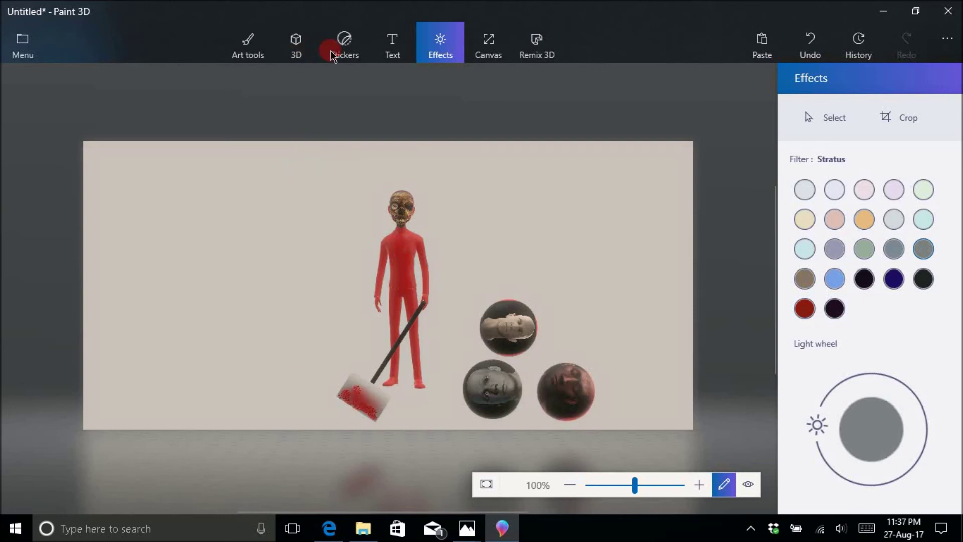
- Fill the figure's red suit with black using the Fill tool
left_click(256, 52)
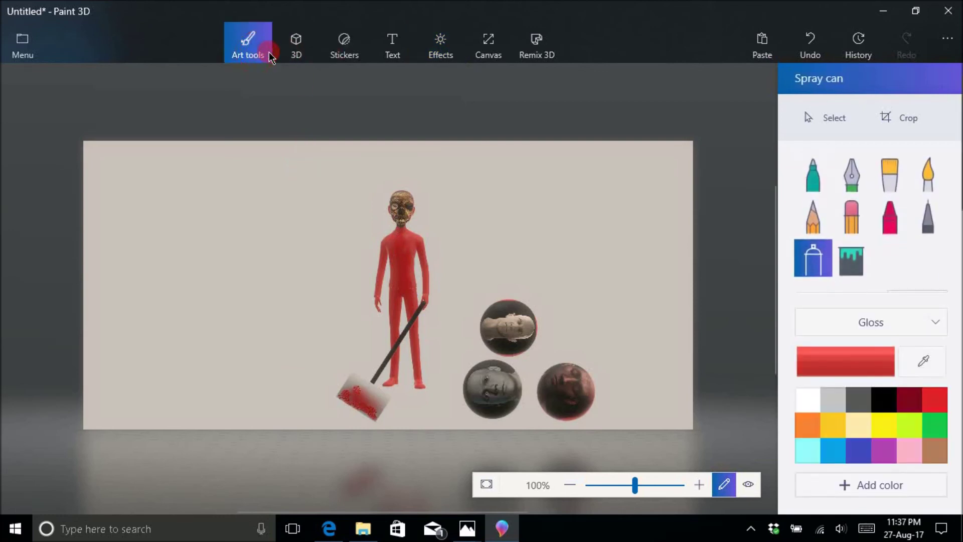
left_click(851, 258)
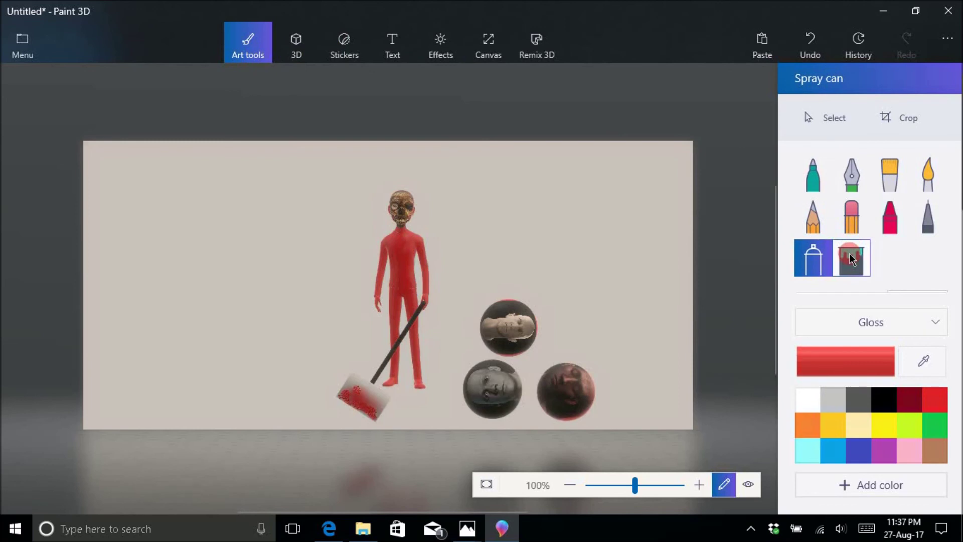
left_click(851, 259)
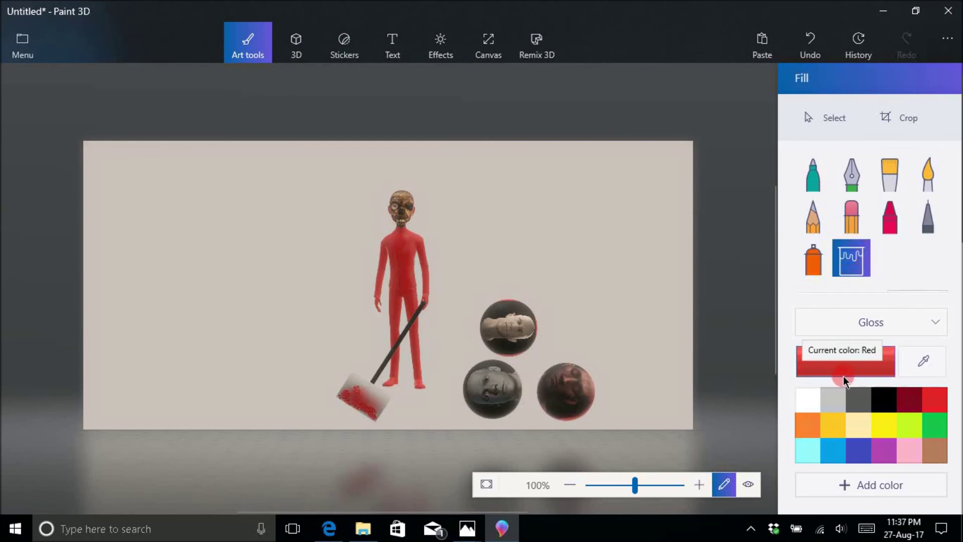
left_click(883, 398)
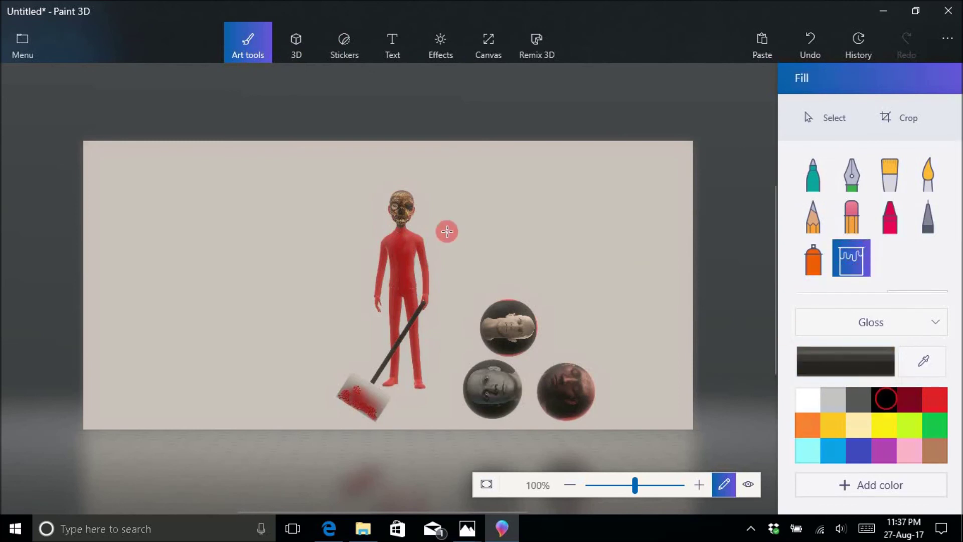
left_click(404, 247)
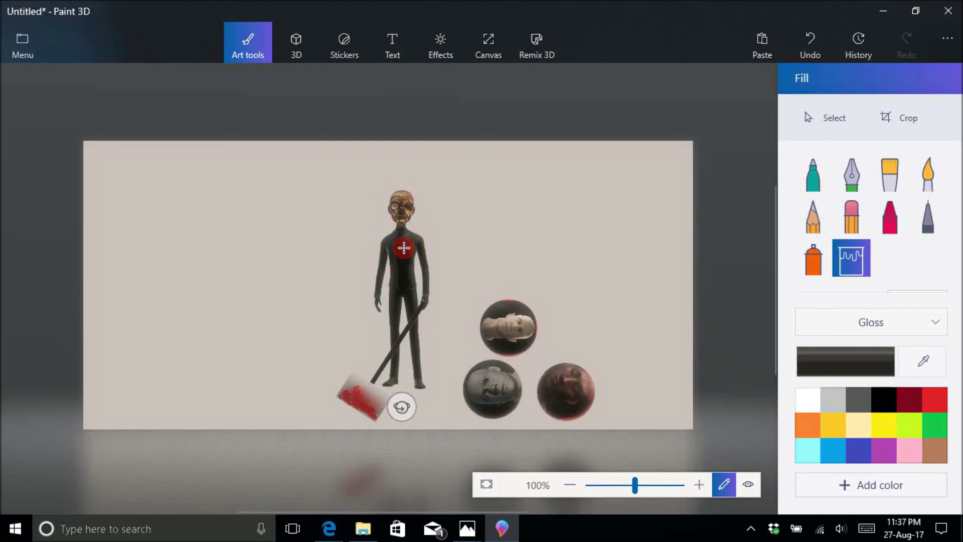
- Select the Oil brush as the painting tool
left_click(881, 218)
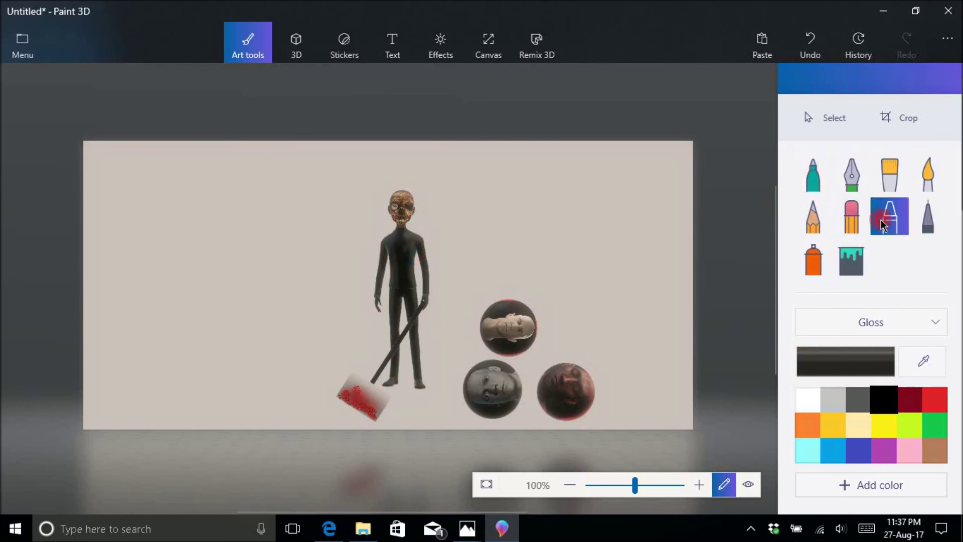
left_click(886, 178)
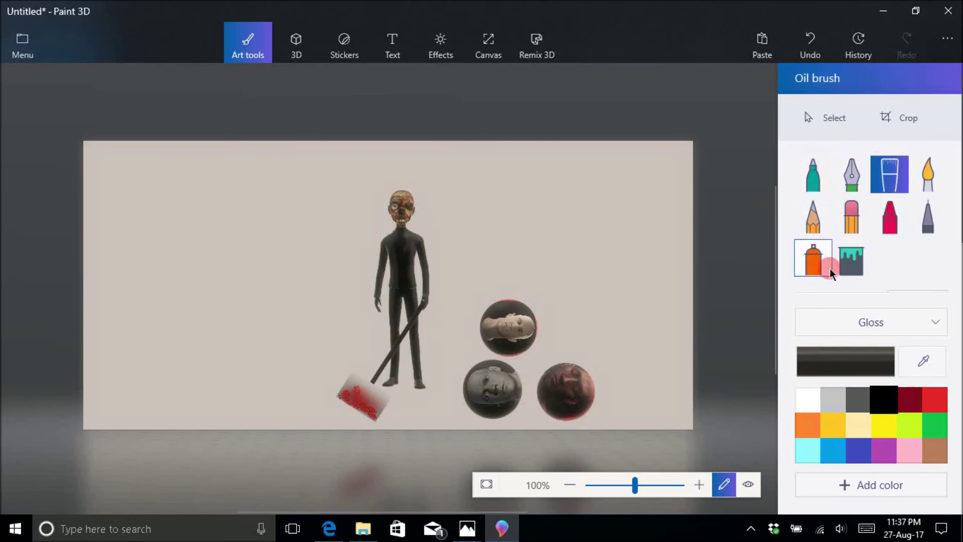
left_click(888, 182)
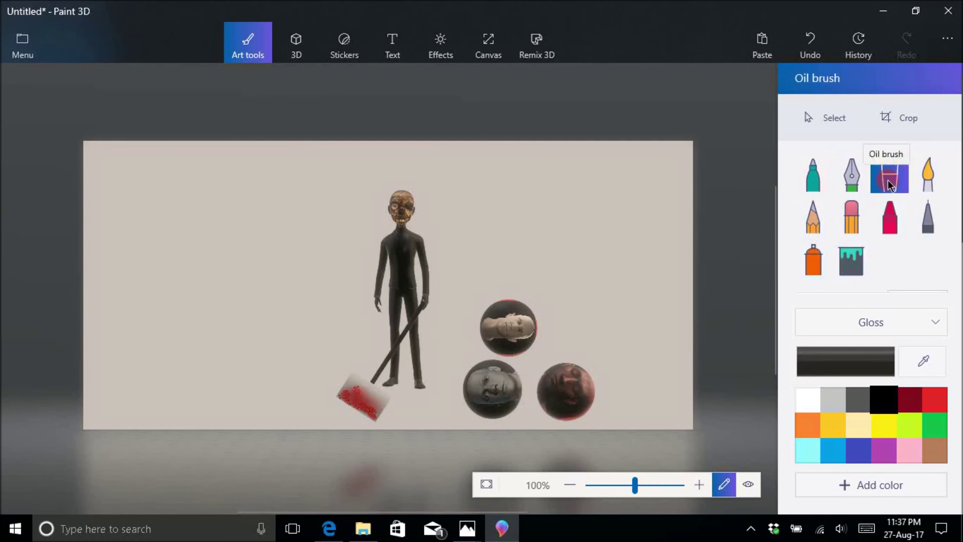
- Pick red and brush a stroke down the black-suited figure's chest
left_click(928, 401)
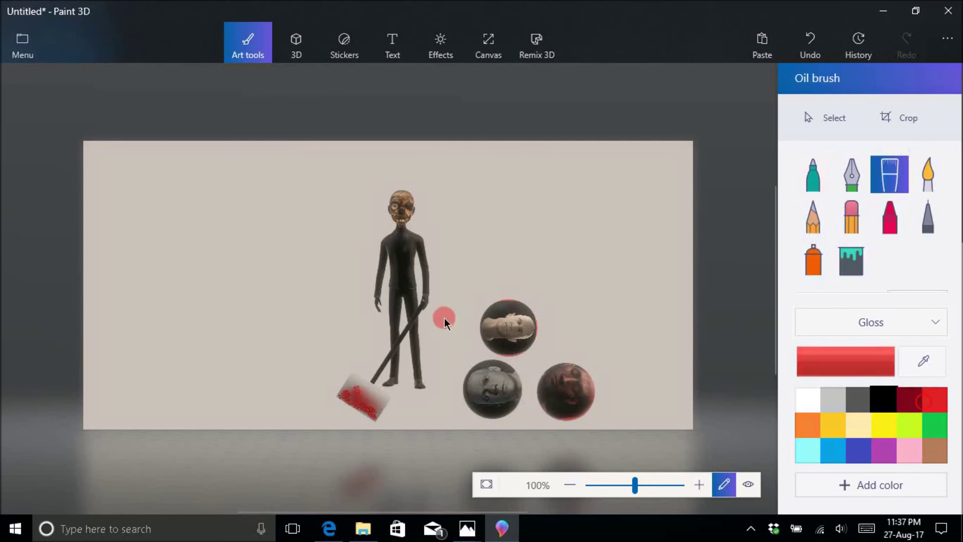
mouse_move(392, 240)
left_mouse_down()
mouse_move(407, 274)
mouse_move(395, 279)
left_mouse_up()
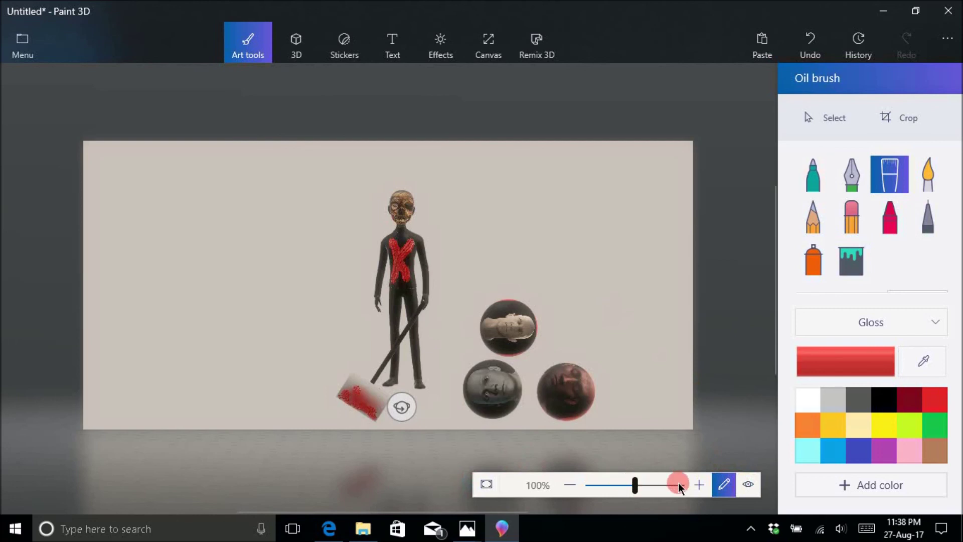
- Check zoom at 150% and 75%, return to 100%, and switch the scene to perspective 3D view
left_click(700, 487)
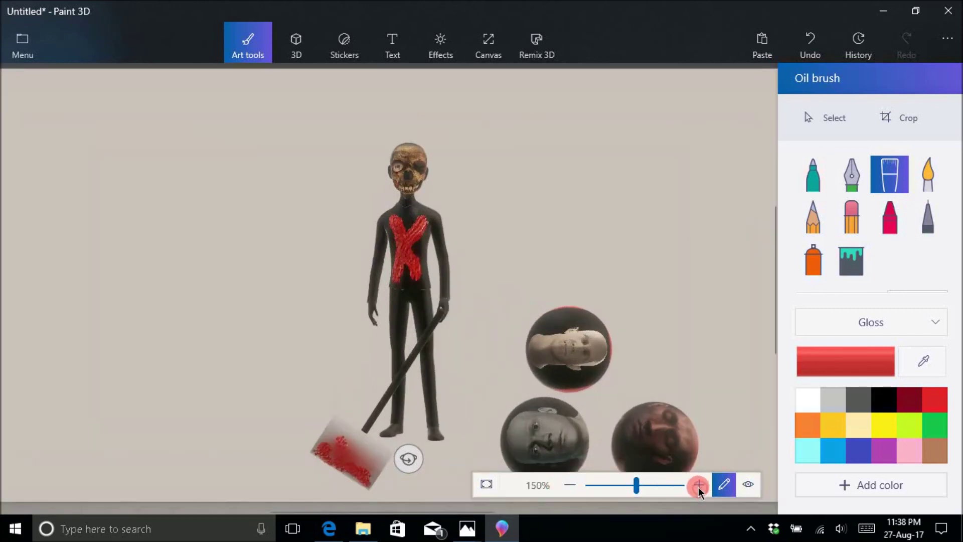
left_click(571, 486)
left_click(571, 485)
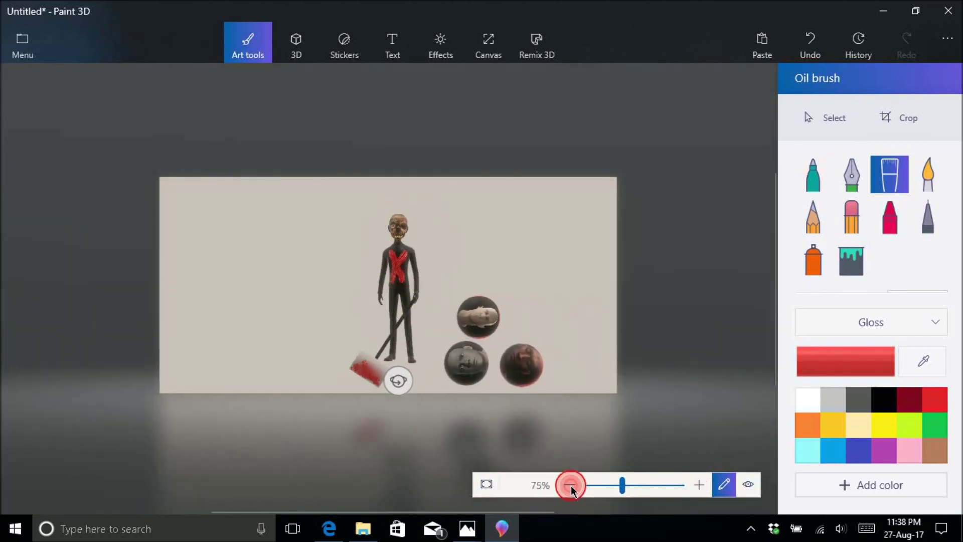
left_click(697, 485)
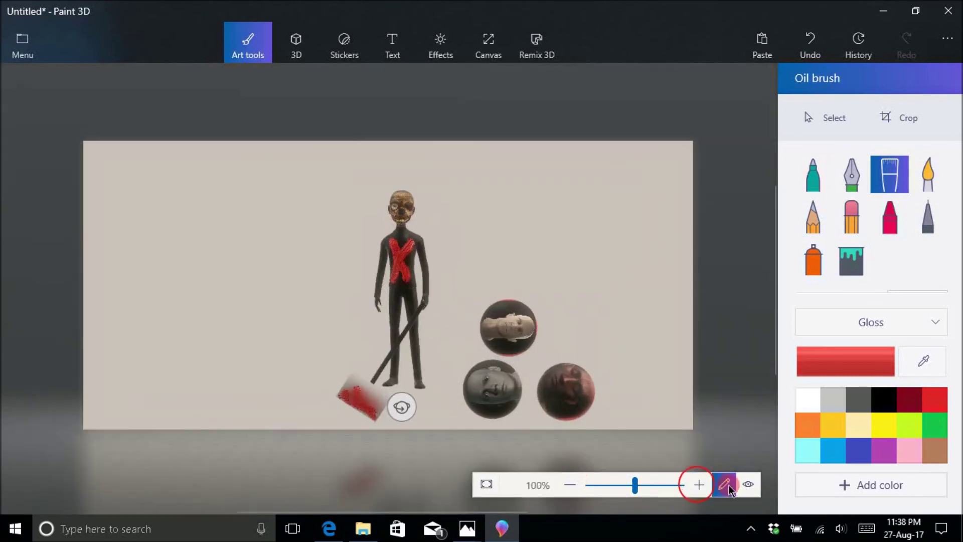
left_click(749, 485)
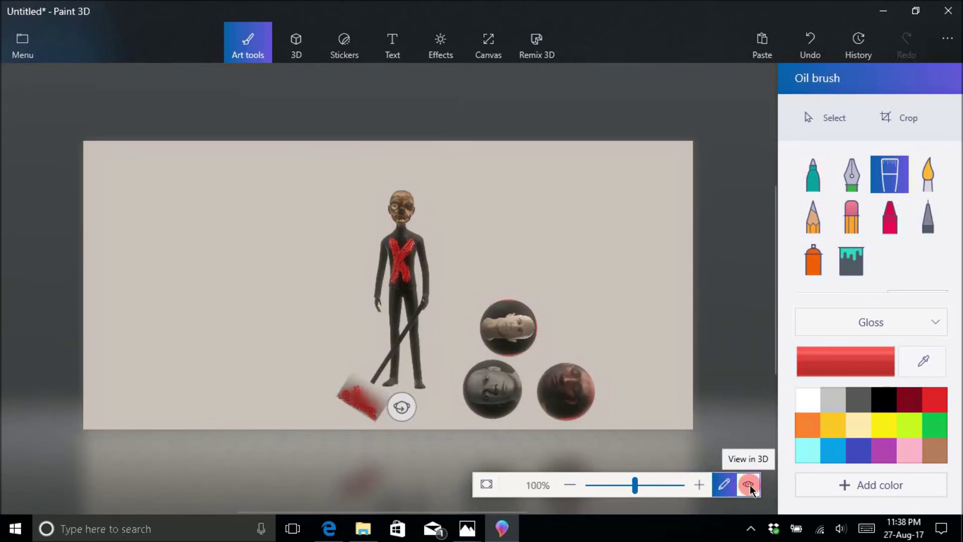
left_click(749, 485)
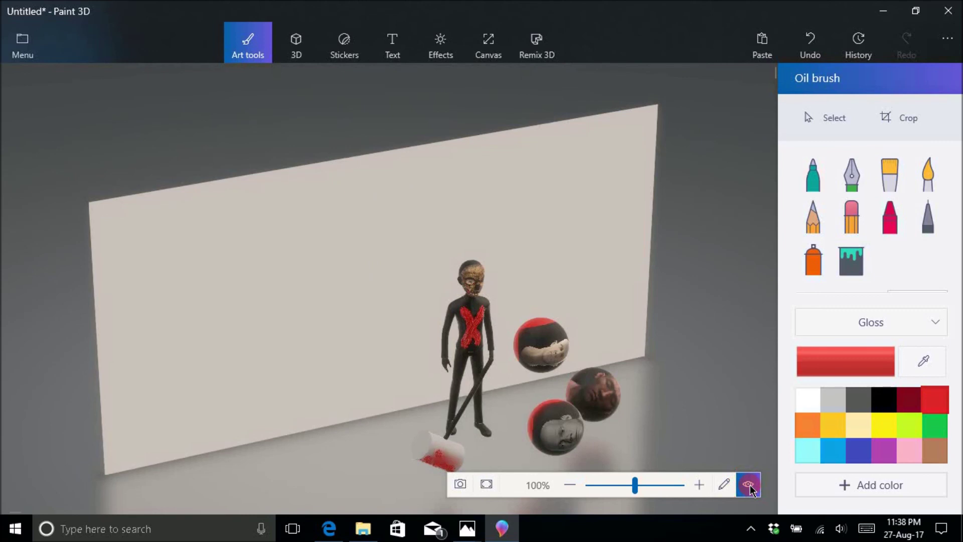
- Reset the 3D camera and take a screenshot of the view into Save As
left_click(489, 482)
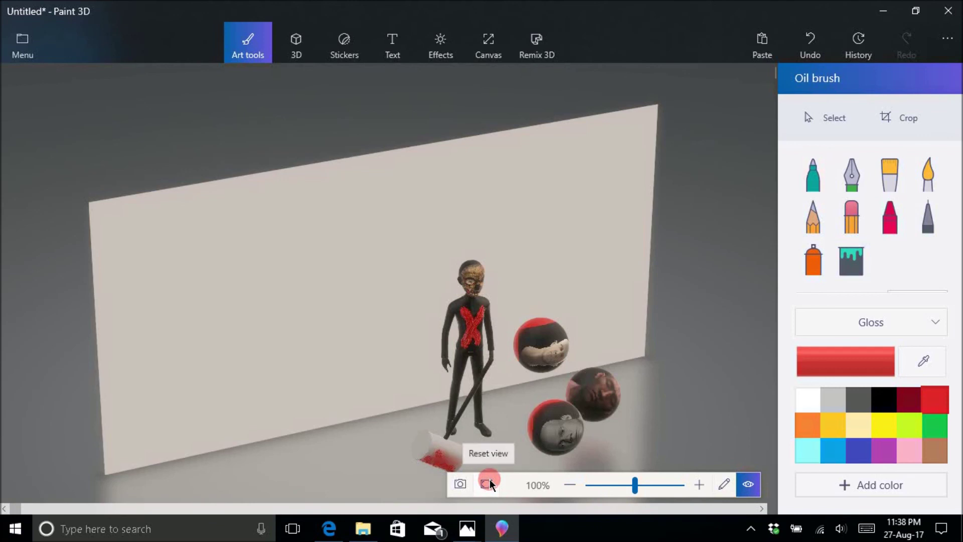
left_click(459, 484)
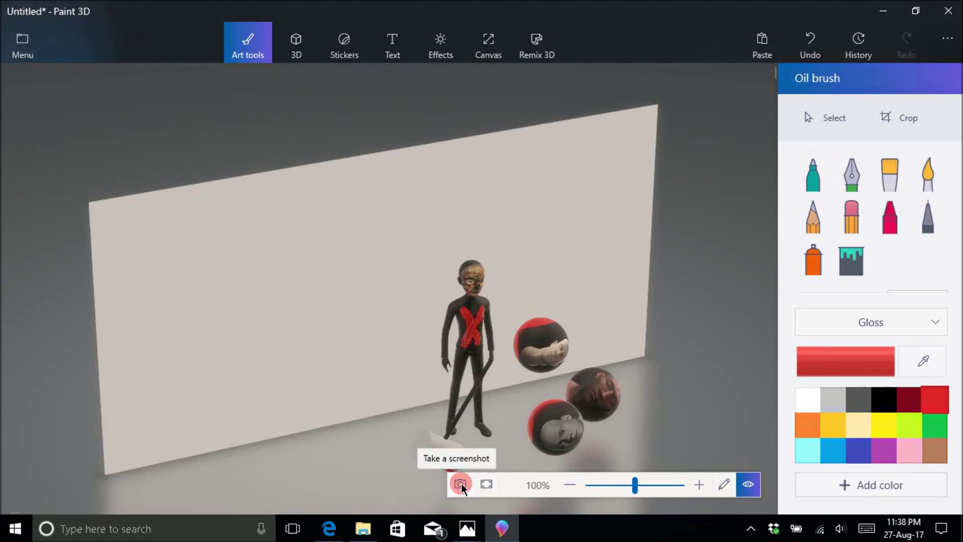
left_click(460, 484)
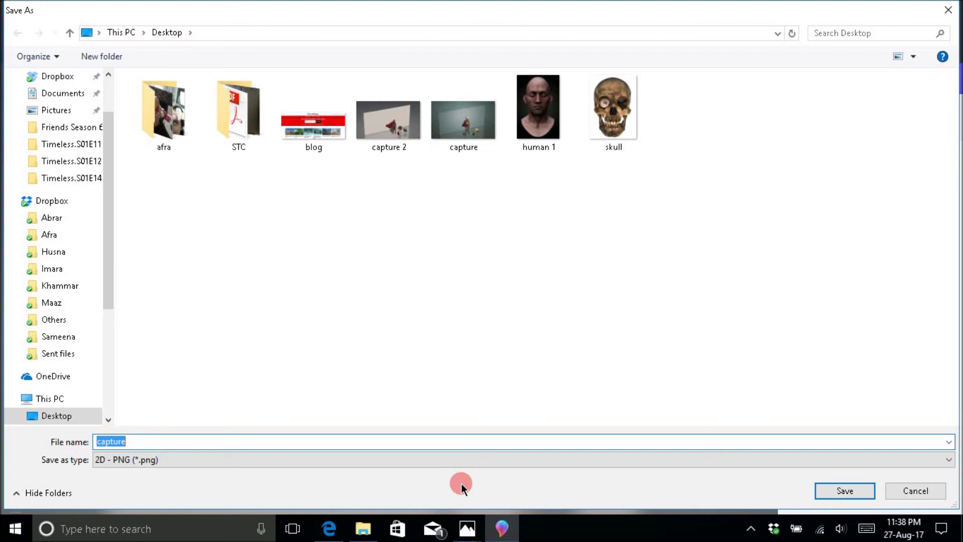
- Save the screenshot as '3d image'
type("3d image")
key("Return")
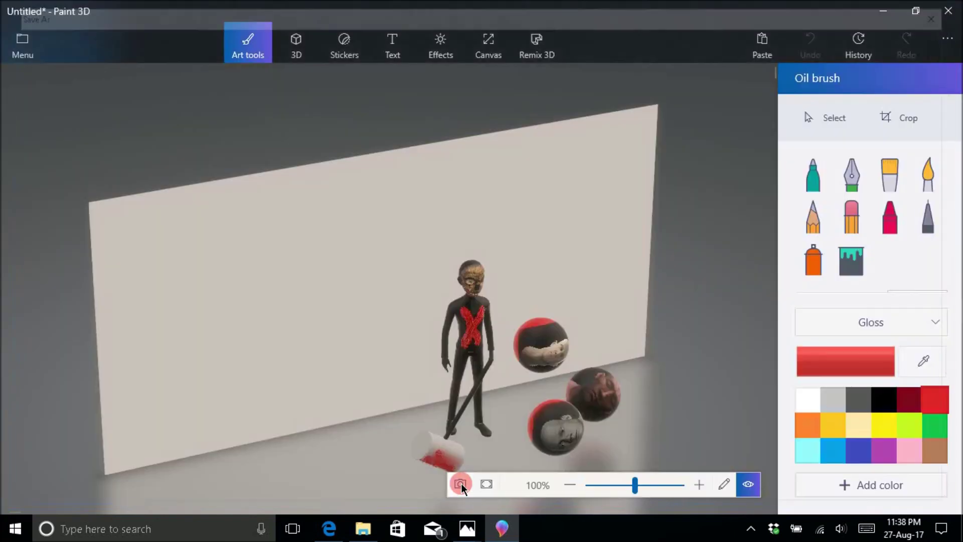